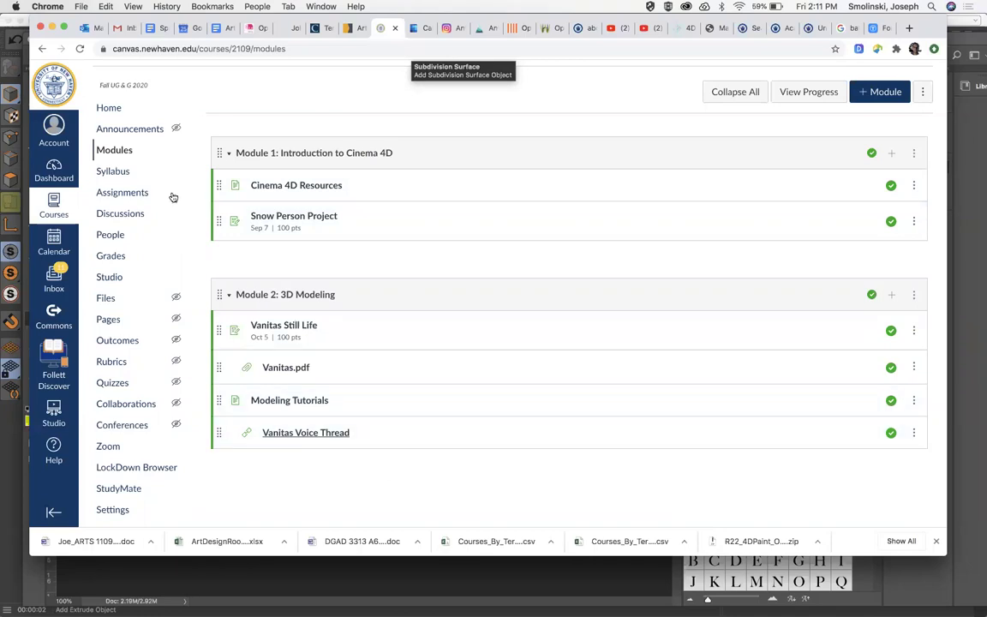
- Open the course's Modules page and start adding an External Tool item to Module 2: 3D Modeling
left_click(119, 152)
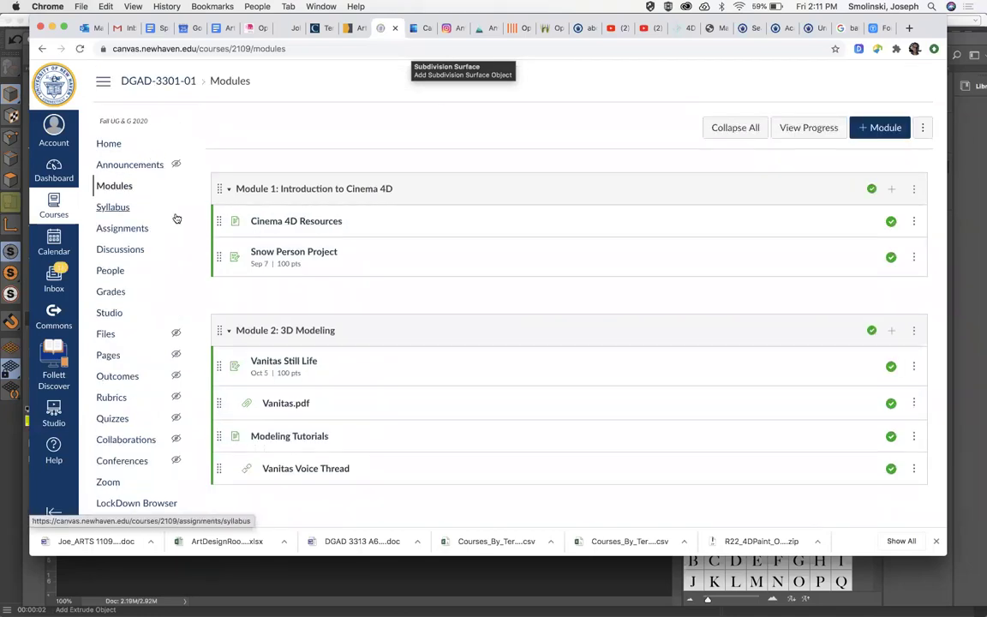
scroll(599, 347, "down", 1)
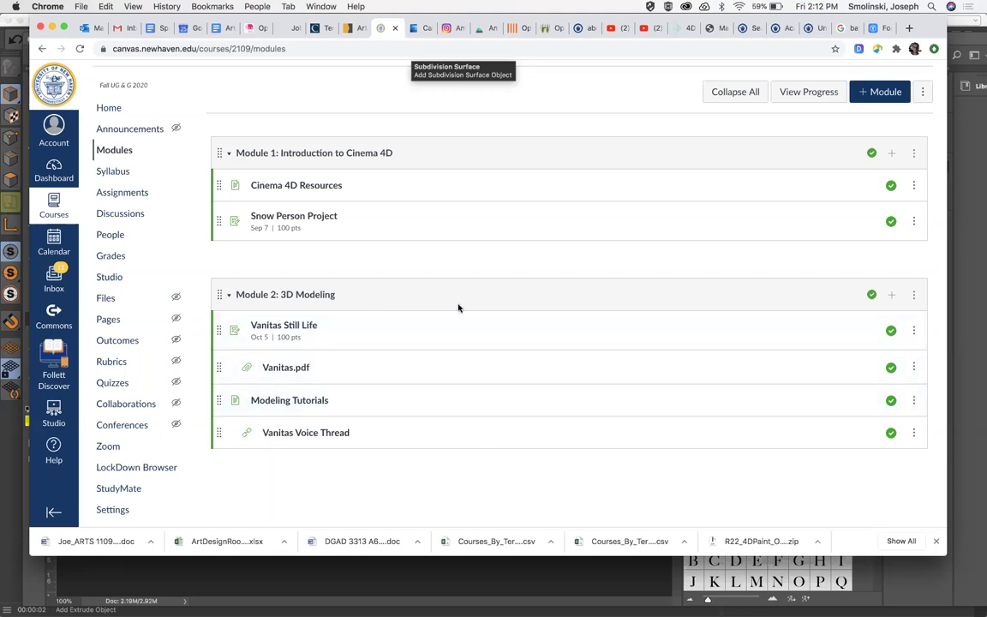
left_click(892, 295)
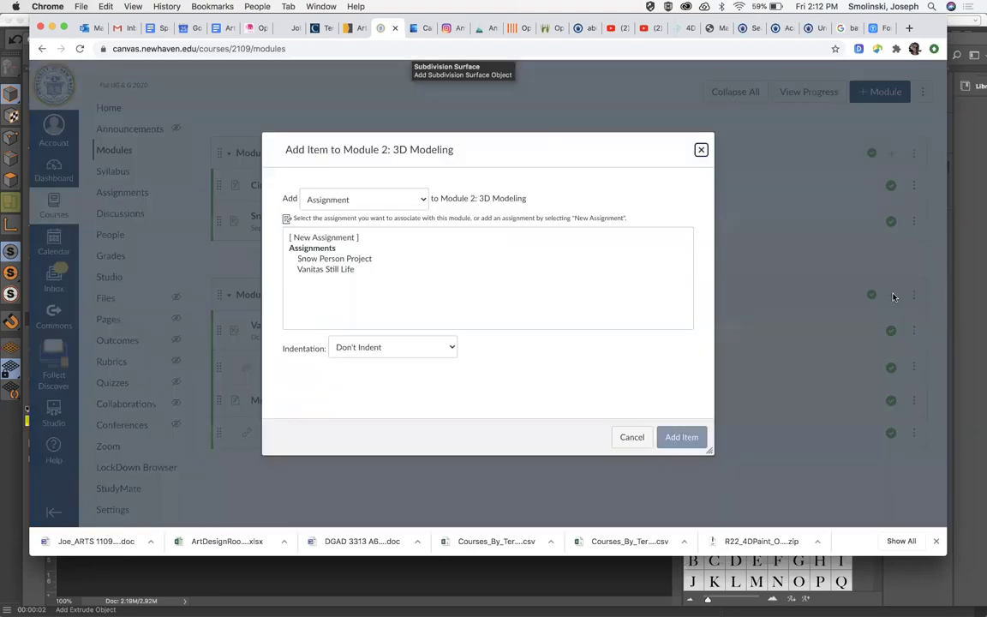
left_click(366, 201)
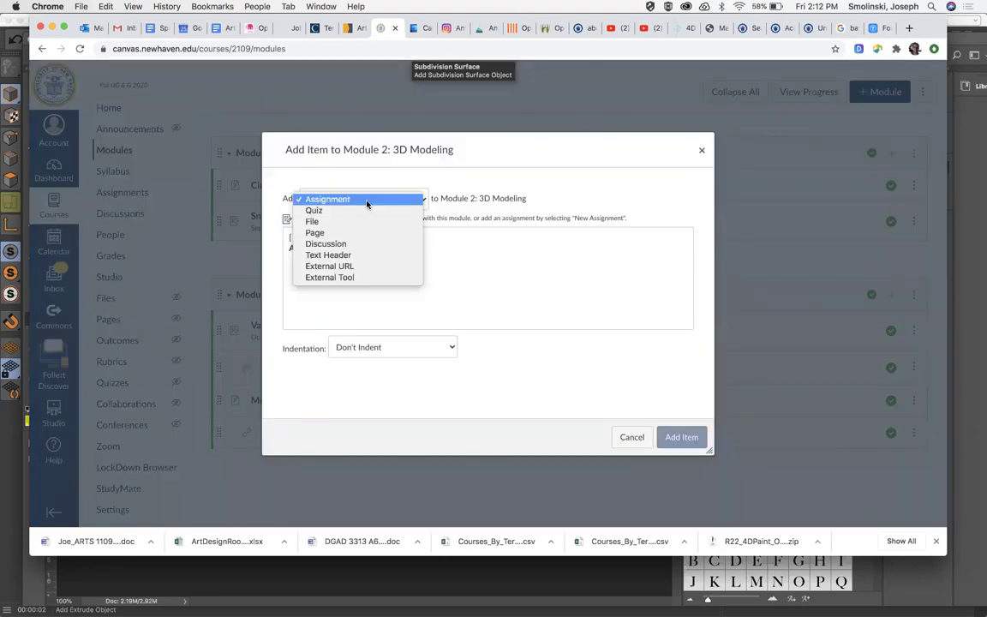
left_click(348, 278)
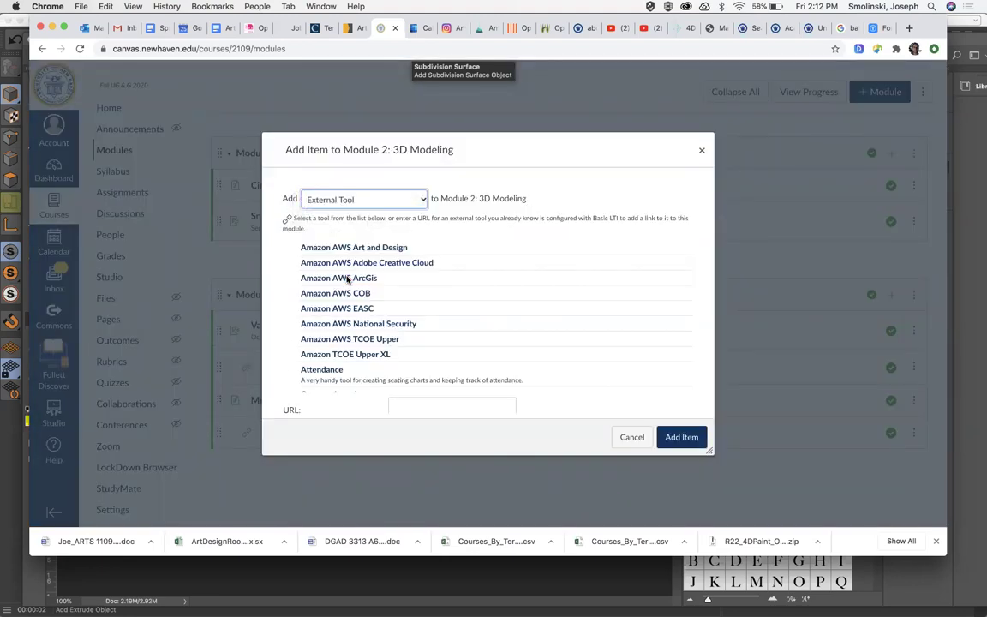
- Choose VoiceThread as the external tool and start creating a new individual VoiceThread
scroll(485, 275, "down", 10)
scroll(485, 275, "down", 15)
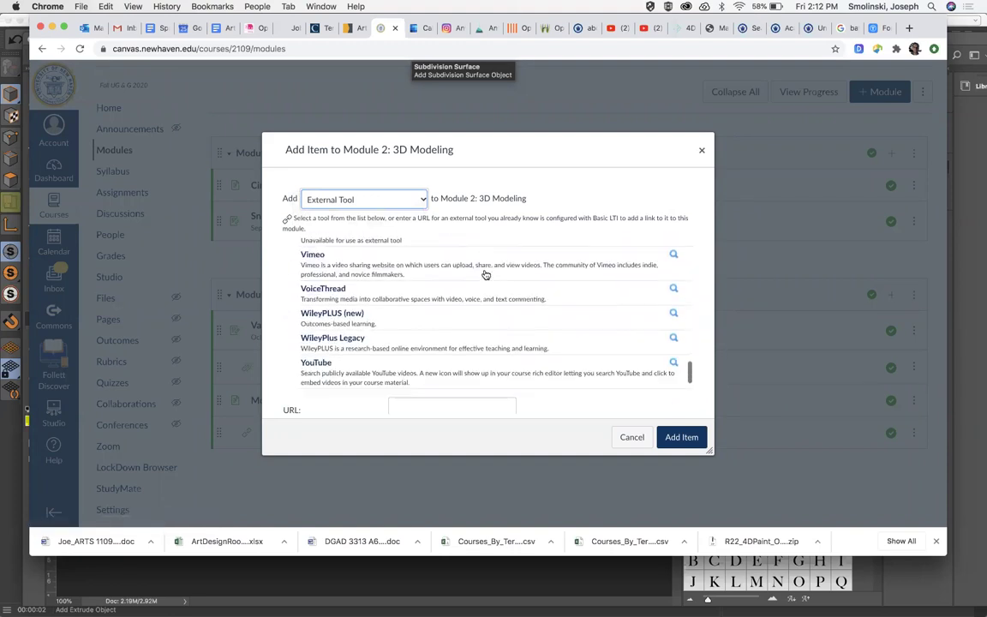
left_click(344, 292)
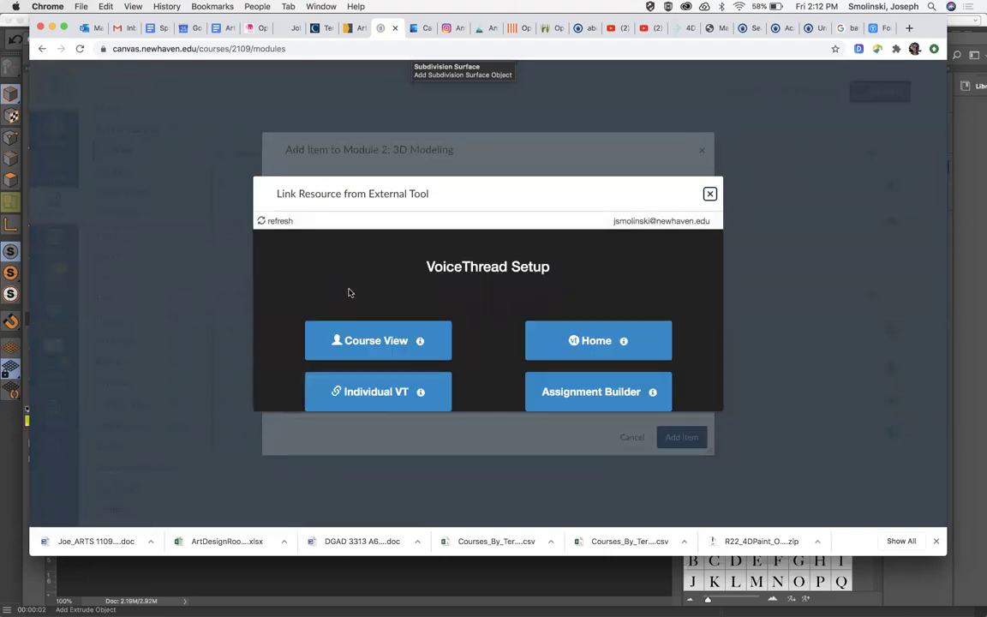
left_click(382, 391)
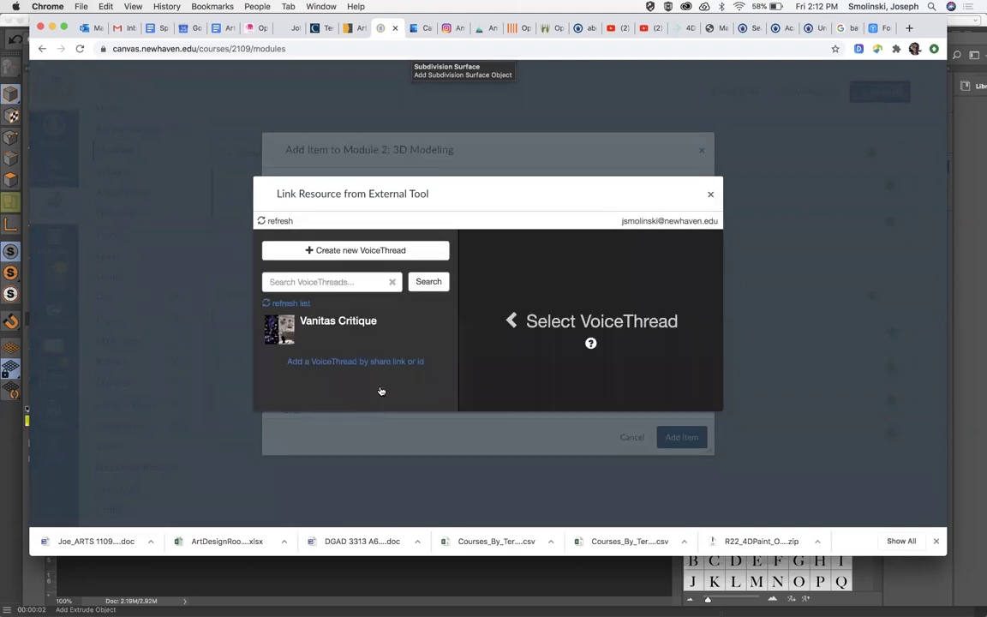
left_click(371, 253)
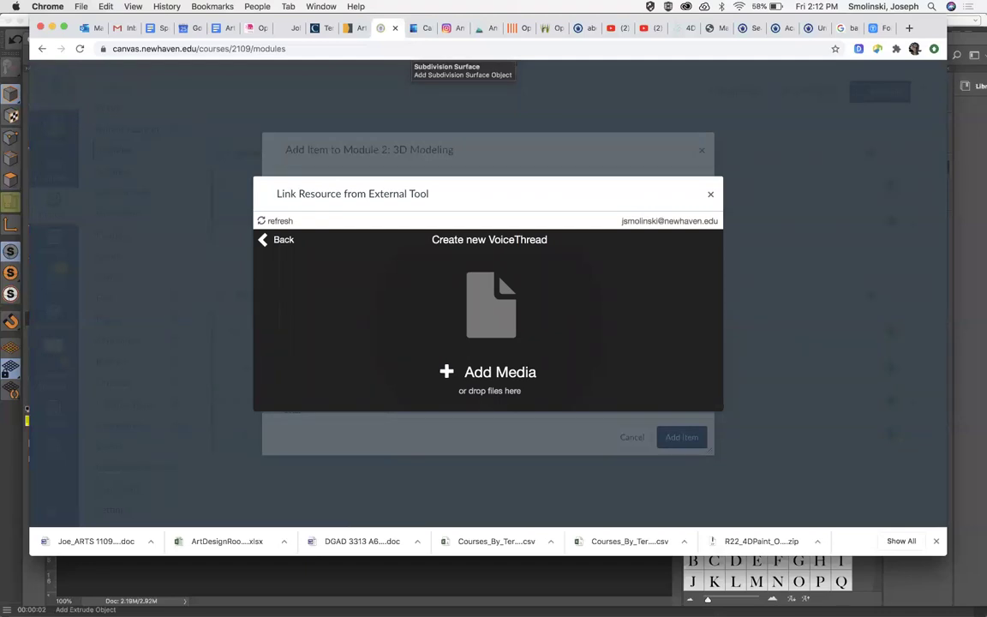
- Switch to Photoshop to view the 3D Critique title image and return to Chrome
mouse_move(302, 603)
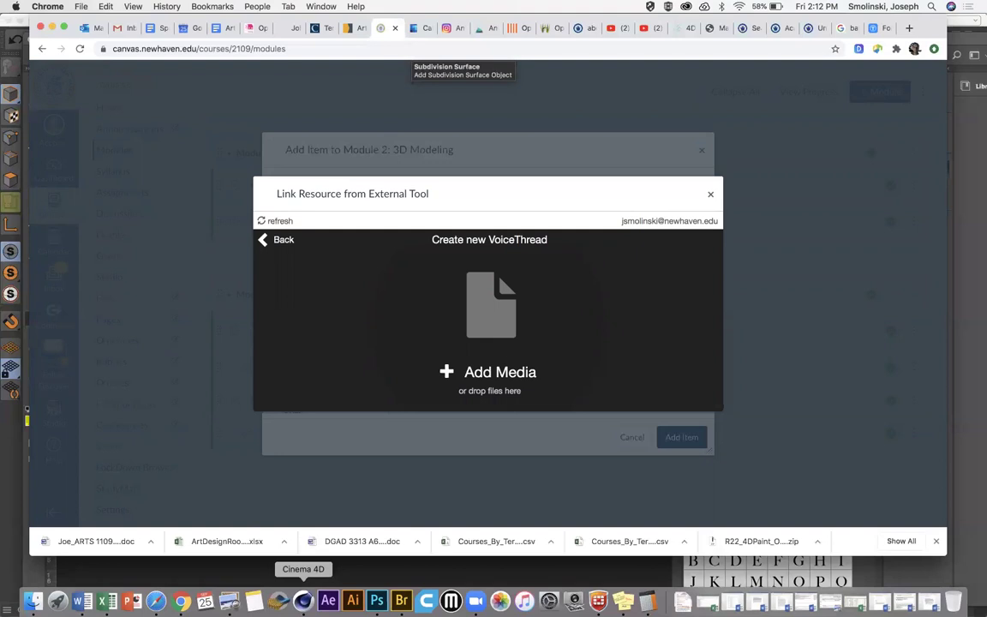
left_click(376, 601)
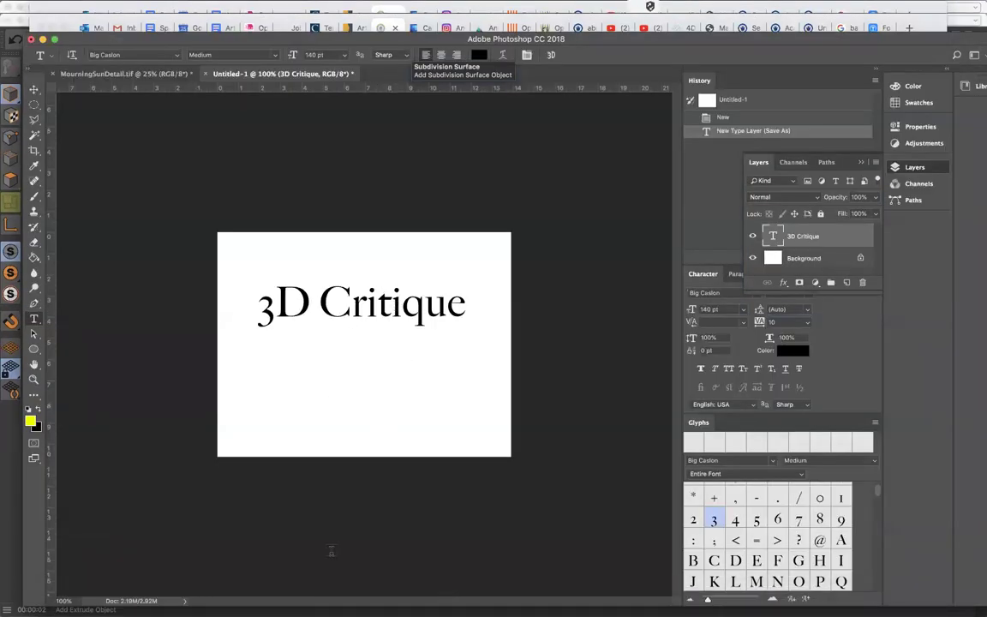
mouse_move(303, 602)
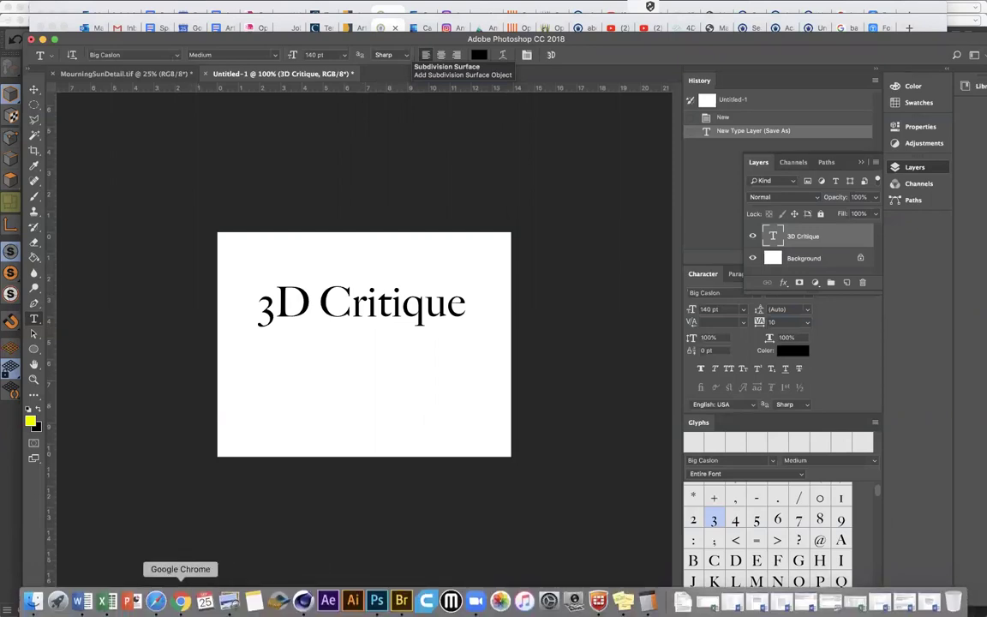
left_click(182, 600)
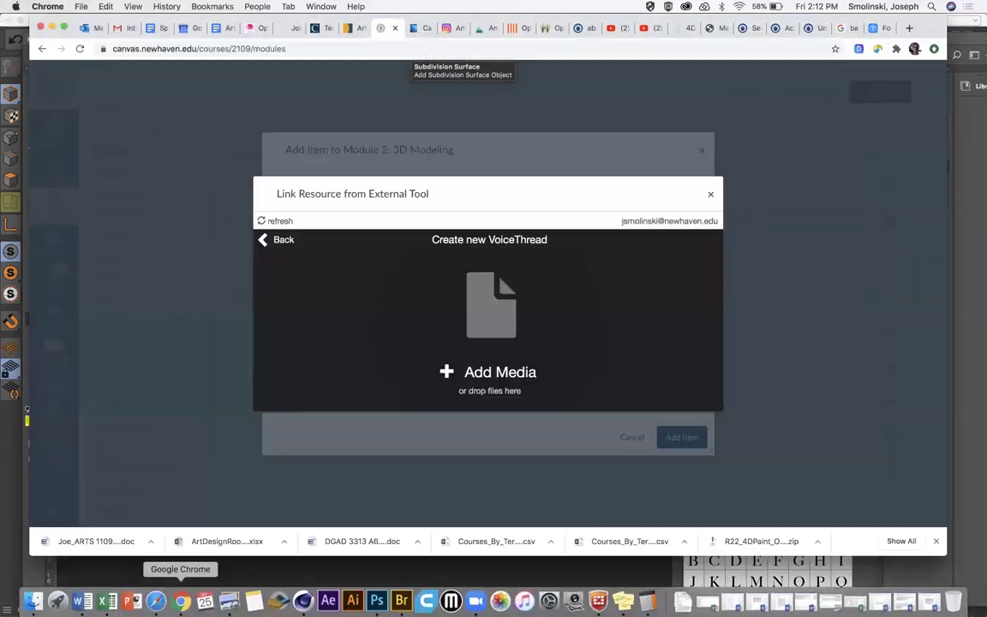
- Add the image 3DCrit.jpg from the computer as the new VoiceThread's media
left_click(497, 331)
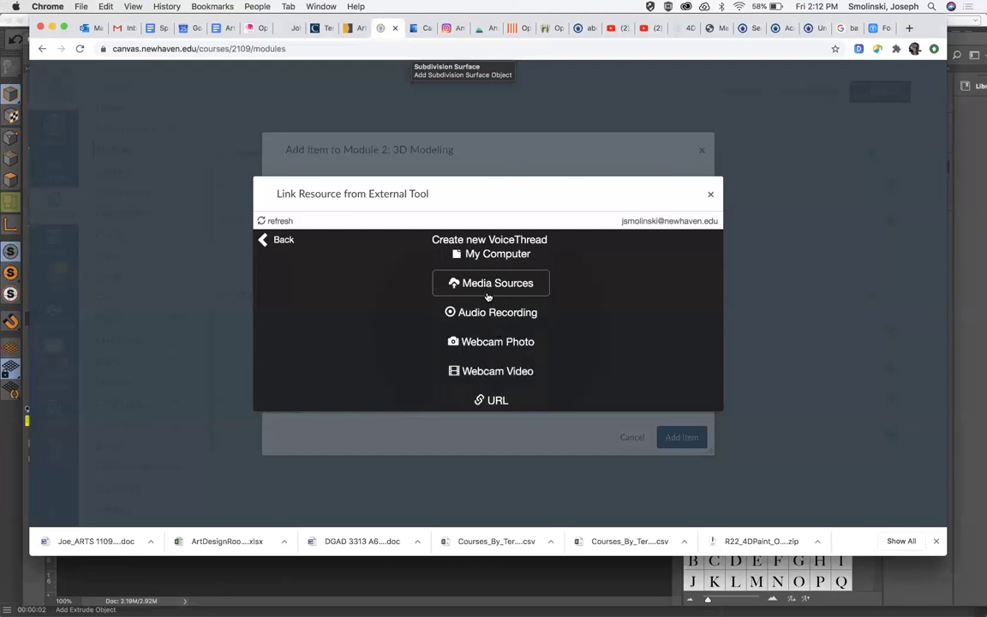
scroll(489, 293, "up", 2)
left_click(488, 296)
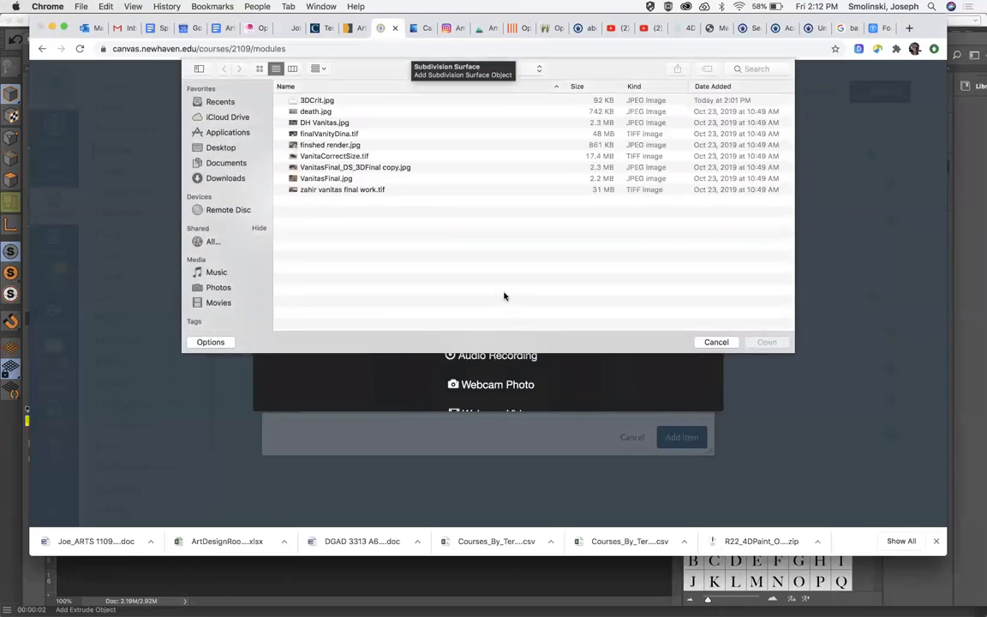
left_click(317, 100)
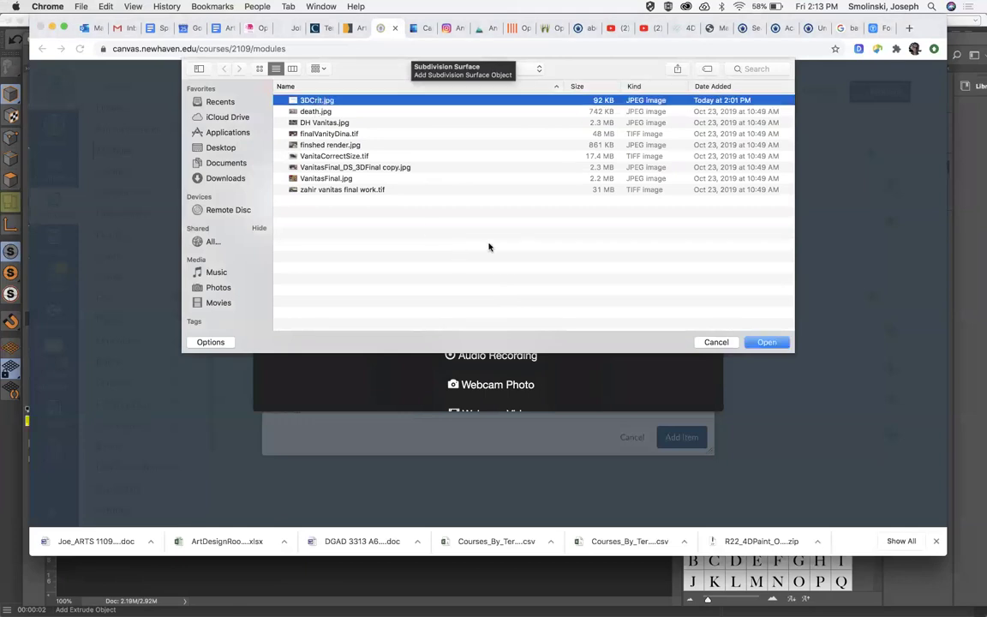
left_click(767, 342)
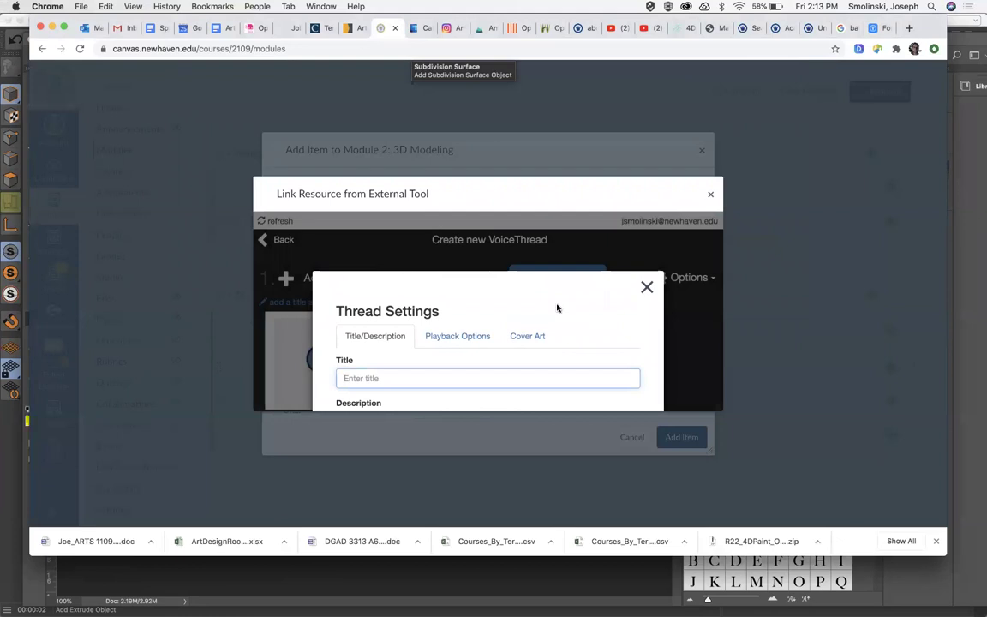
- Title the VoiceThread "3D Critique" and enter the description "First crit of the term"
type("3")
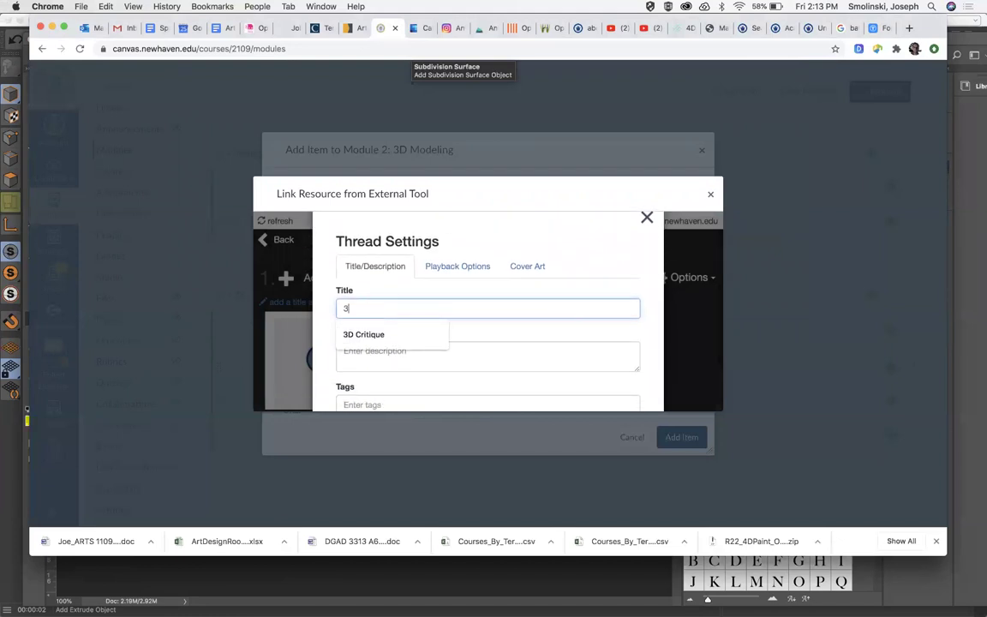
type("D Critique")
left_click(392, 336)
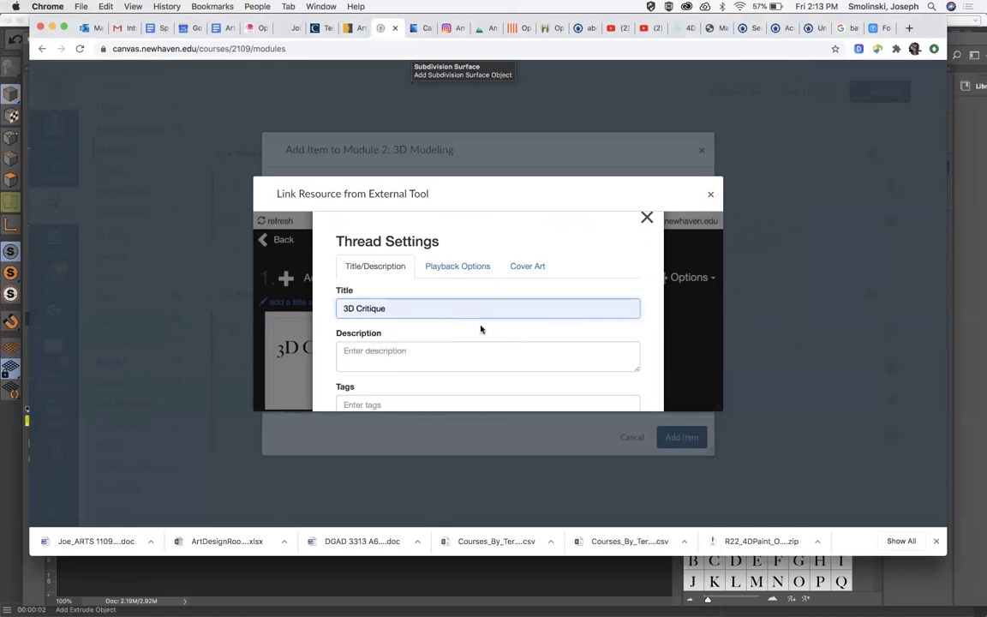
left_click(400, 352)
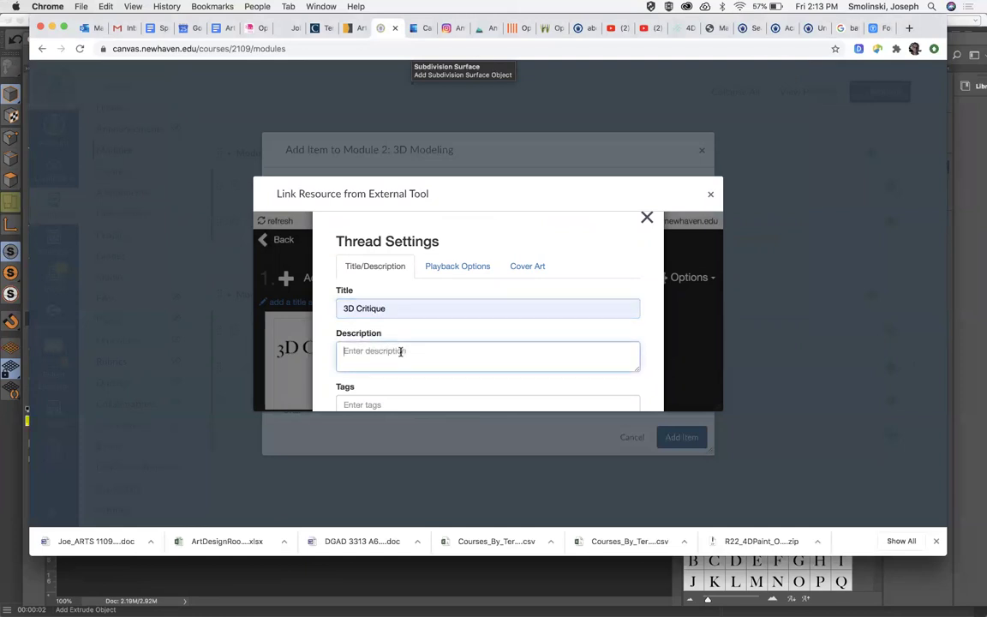
type("First crit of the term")
scroll(645, 340, "down", 1)
scroll(645, 340, "down", 3)
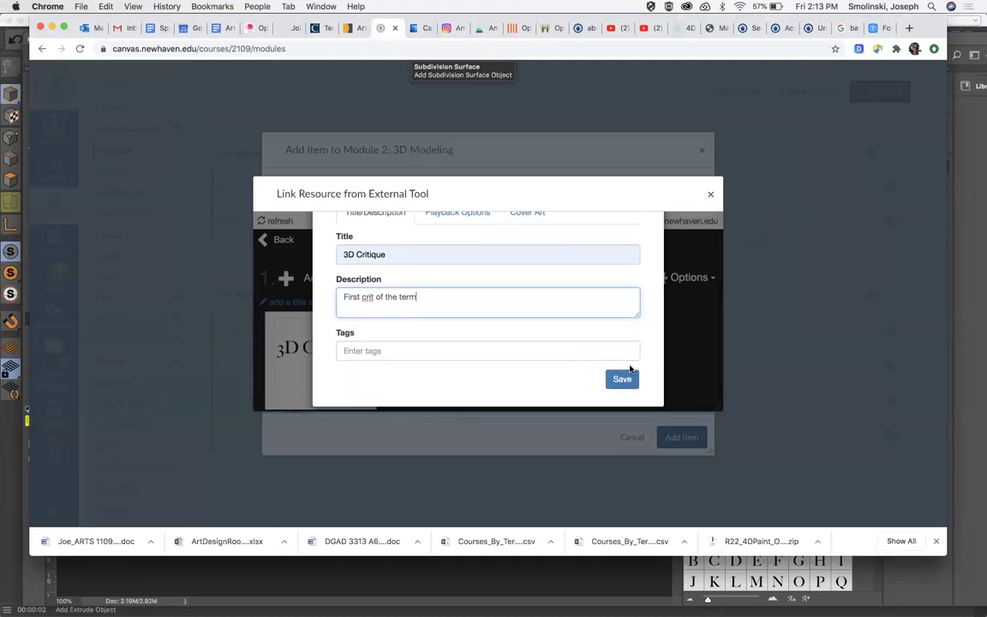
- Review the thread's playback options and cover art setting, and save the thread settings
scroll(536, 339, "up", 4)
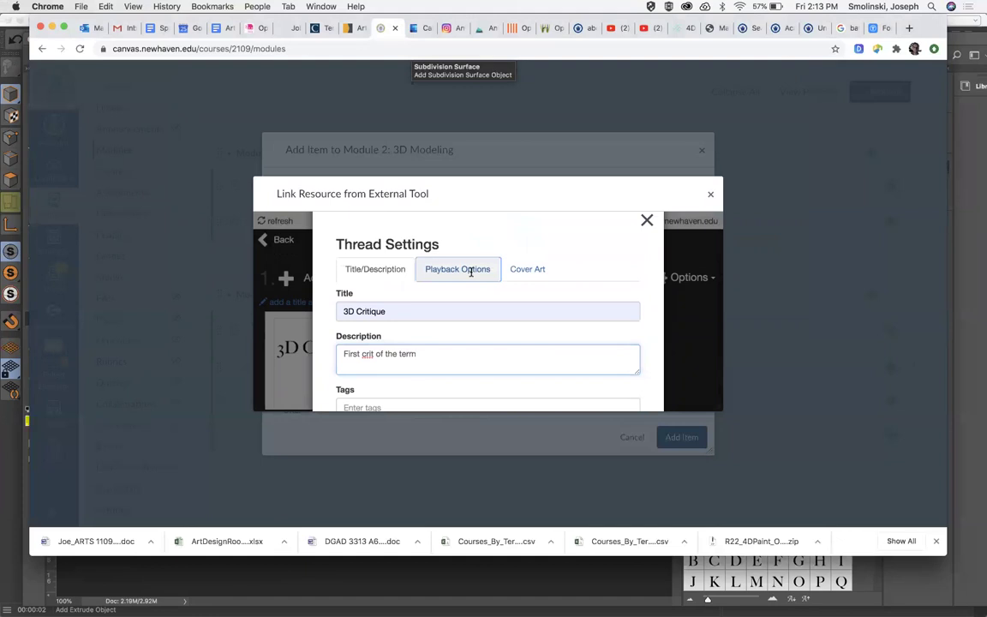
left_click(454, 270)
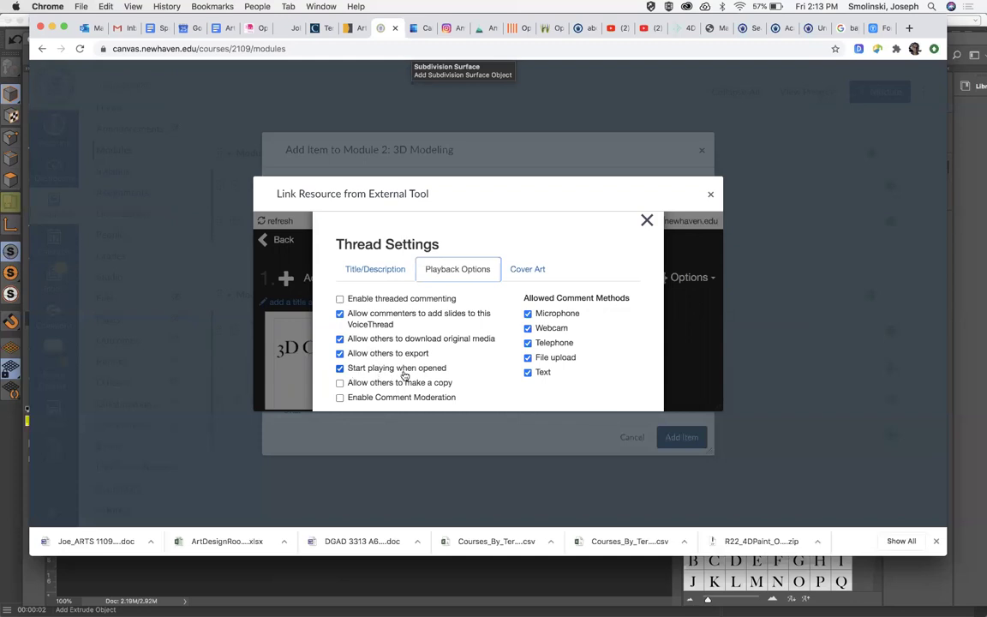
scroll(459, 349, "down", 1)
scroll(460, 349, "down", 1)
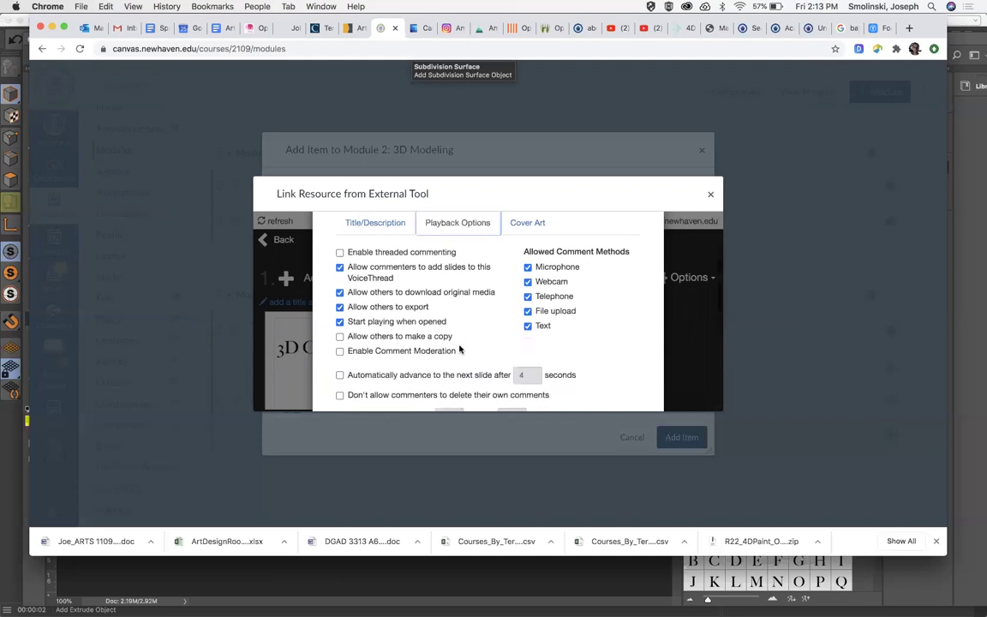
left_click(527, 223)
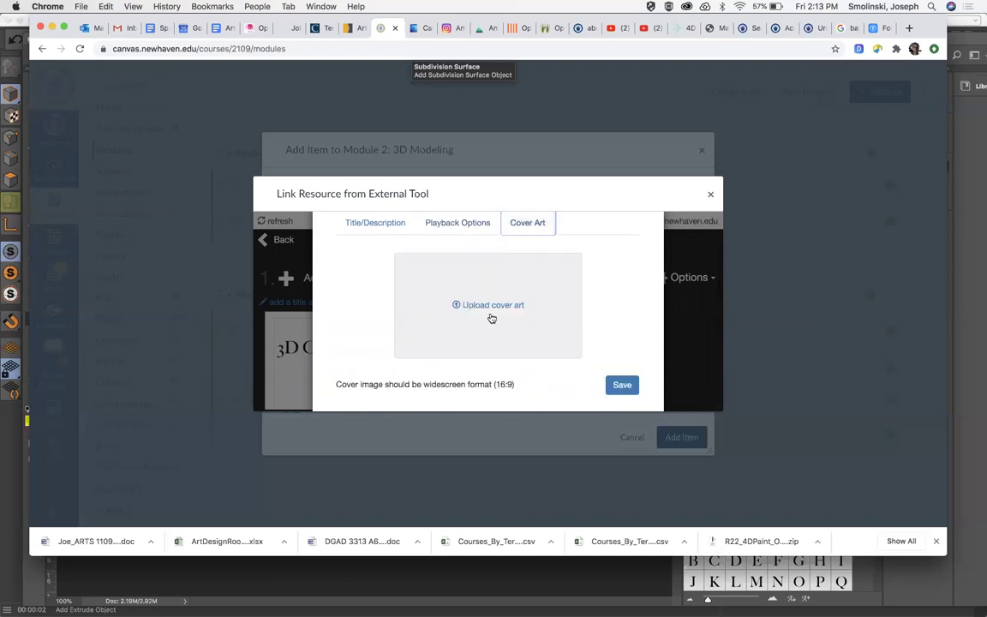
left_click(624, 387)
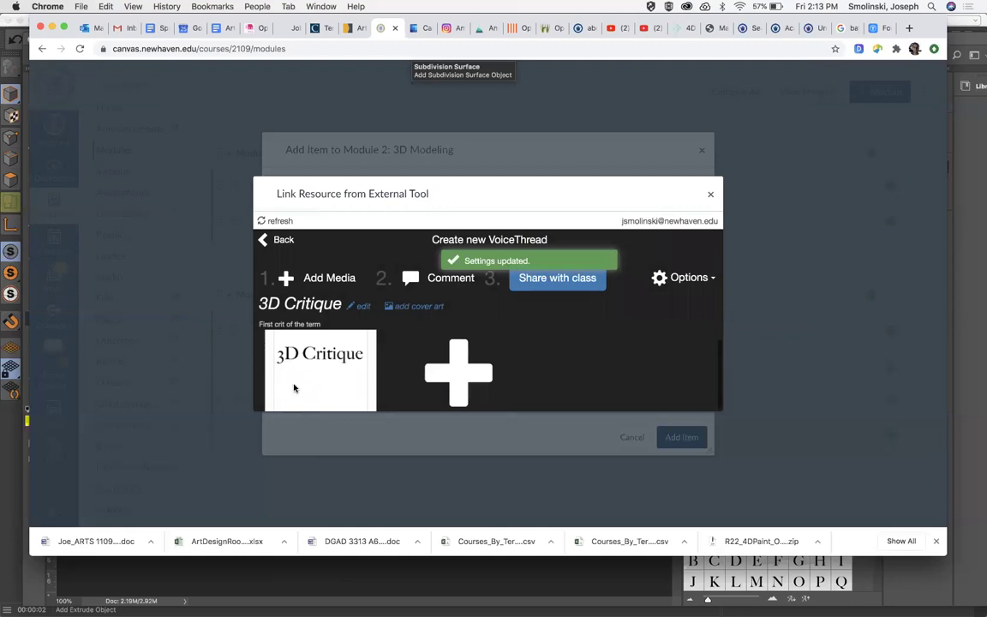
- Share the 3D Critique VoiceThread with the class
left_click(549, 280)
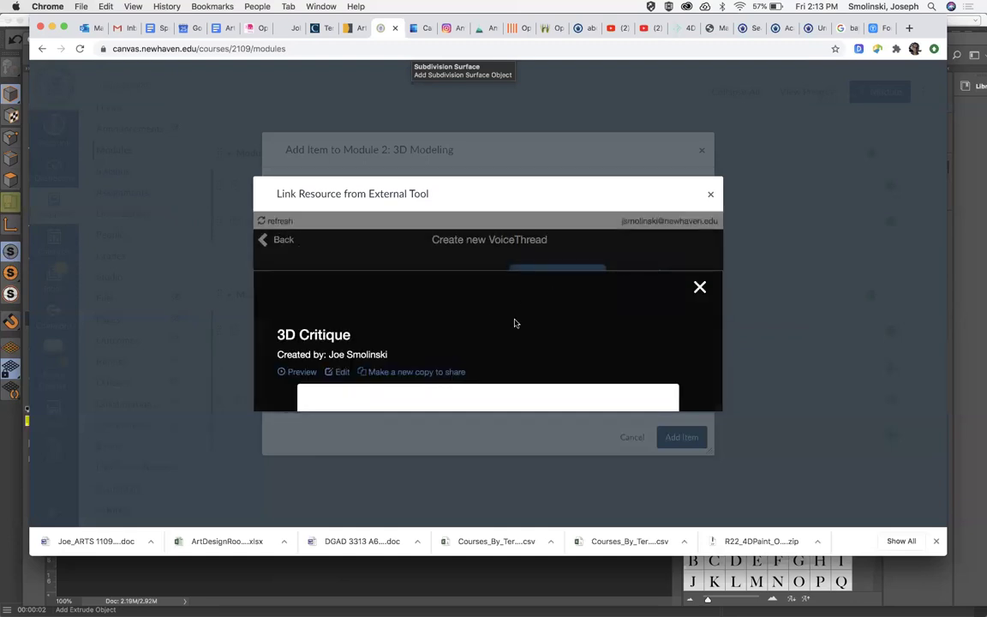
scroll(531, 322, "down", 5)
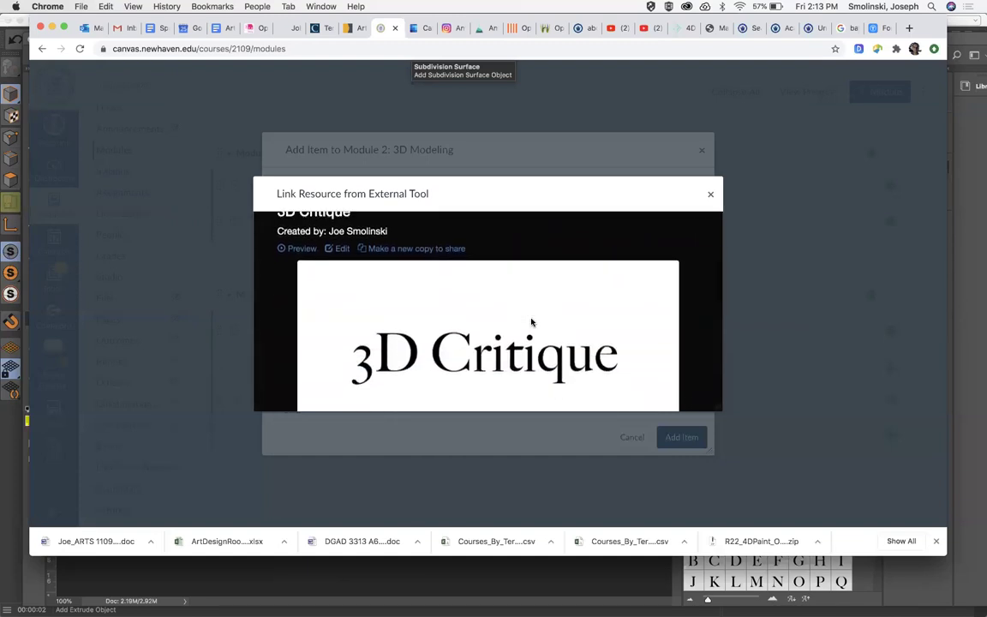
scroll(531, 322, "down", 2)
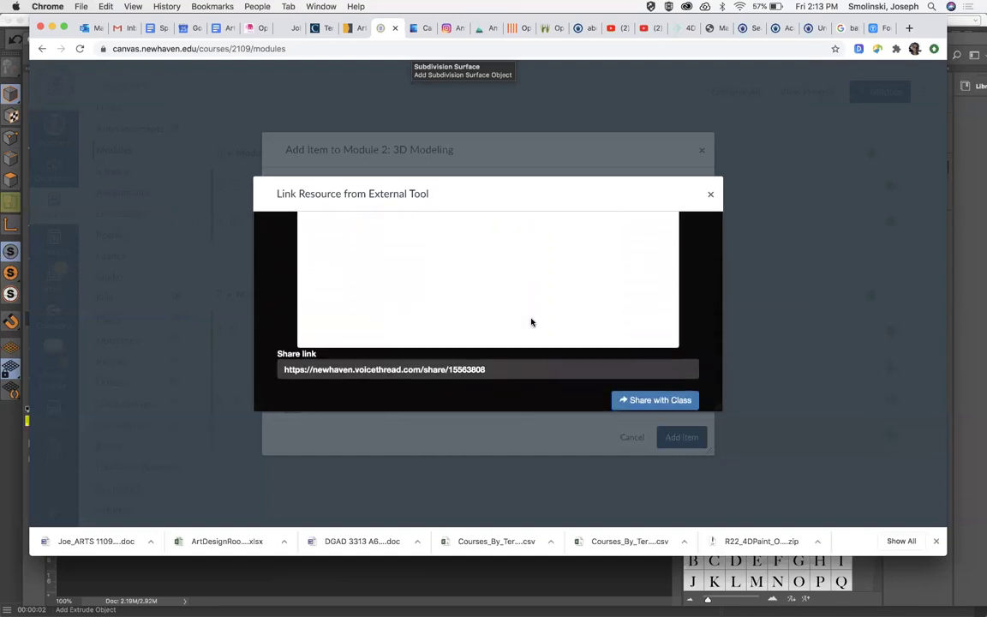
scroll(542, 363, "down", 2)
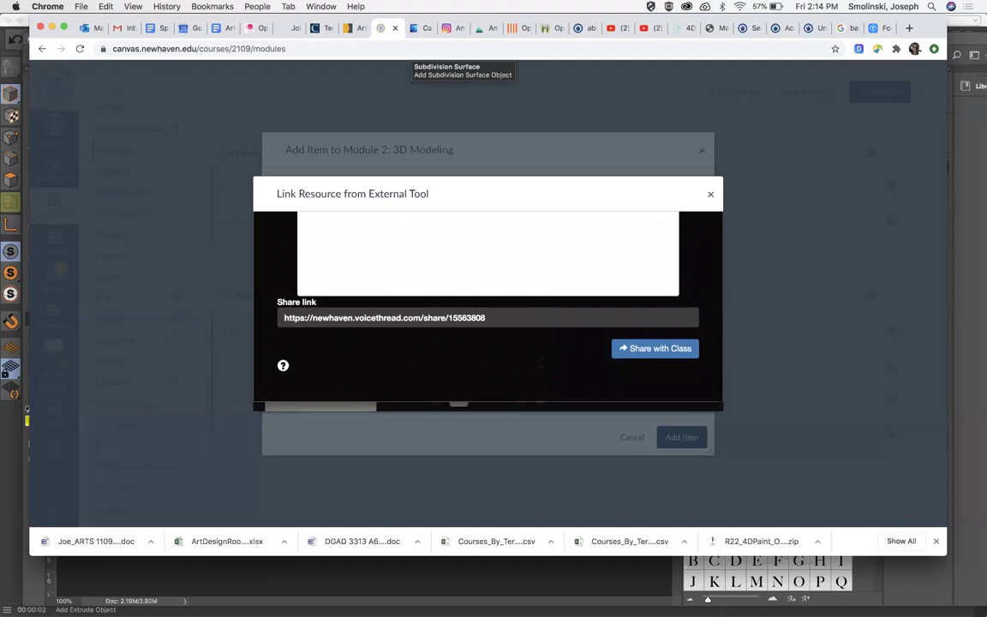
left_click(658, 349)
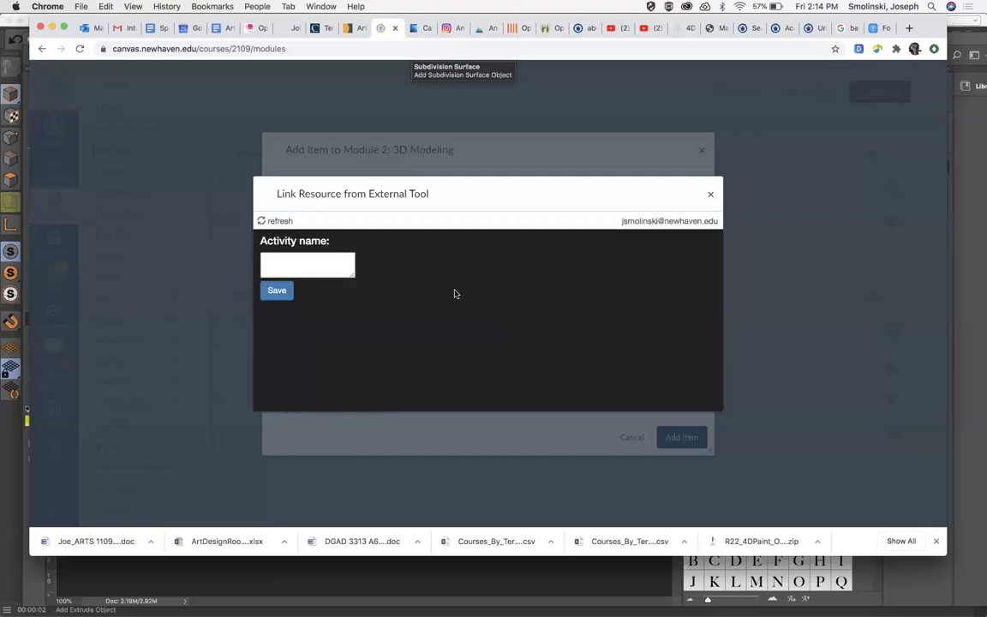
- Name the activity "3D Critique", save it and continue to the module item's URL and page name settings
left_click(326, 264)
type("#")
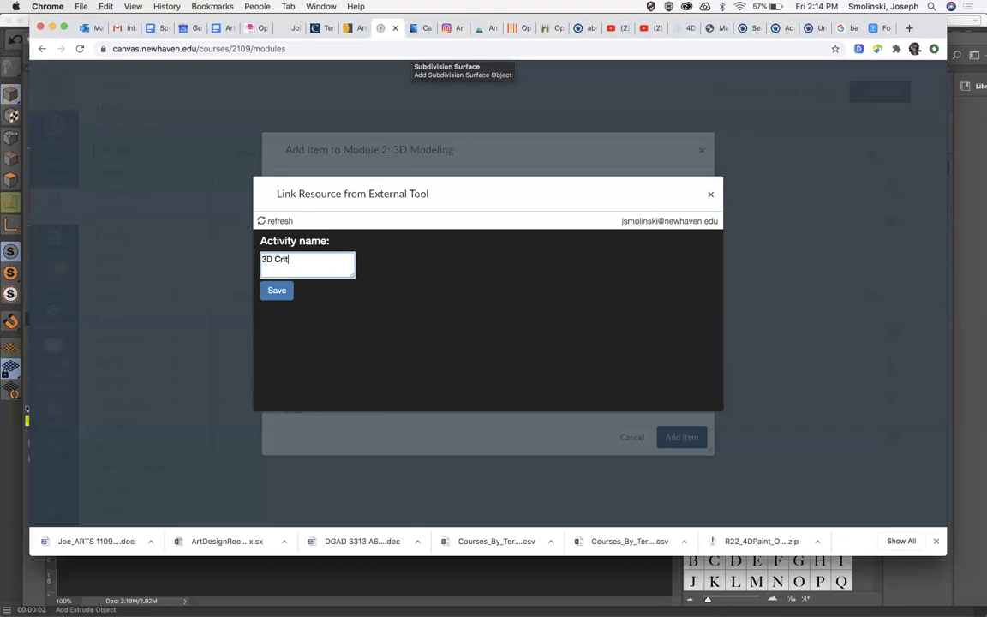
type("D Critique")
left_click(278, 291)
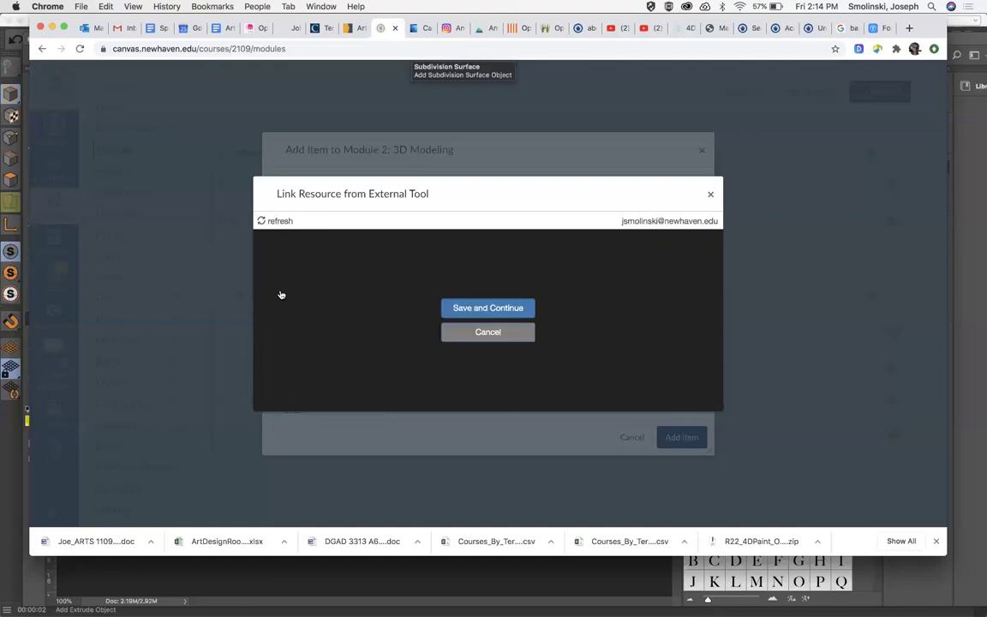
left_click(491, 309)
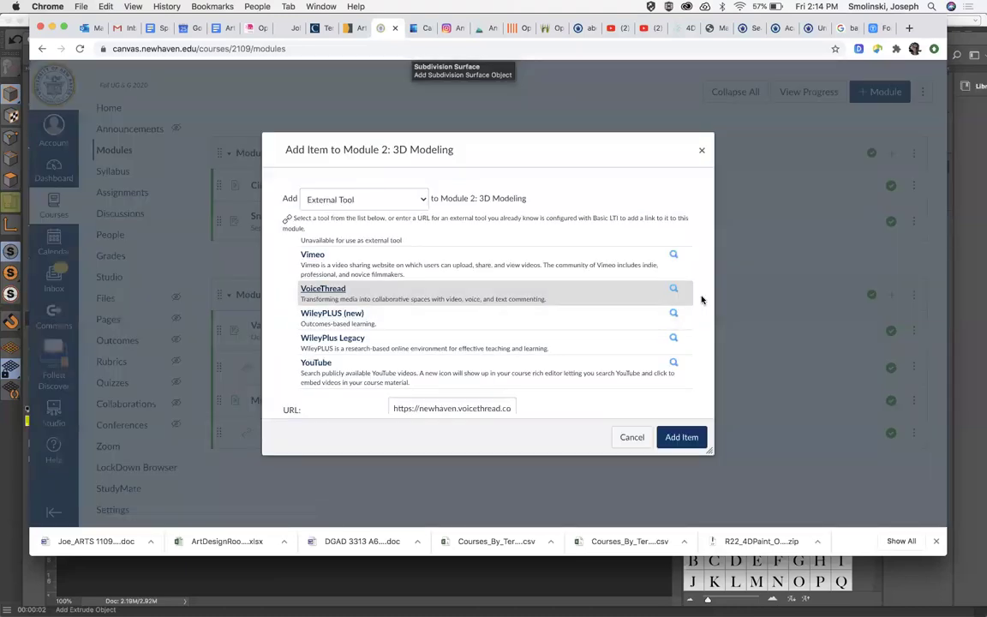
scroll(707, 300, "down", 3)
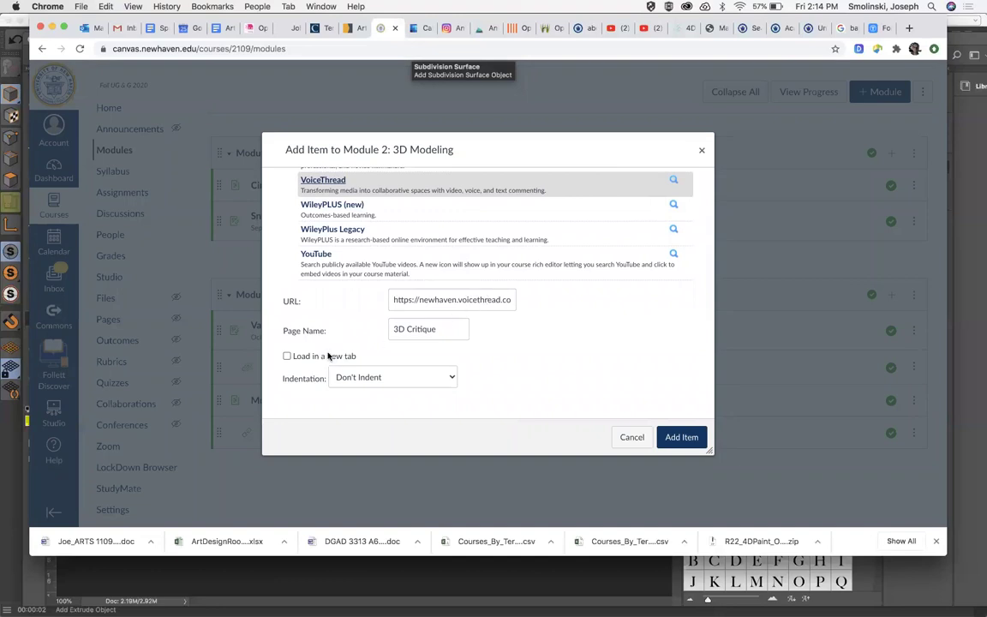
- Add the 3D Critique item to Module 2: 3D Modeling without indentation and publish it
left_click(683, 439)
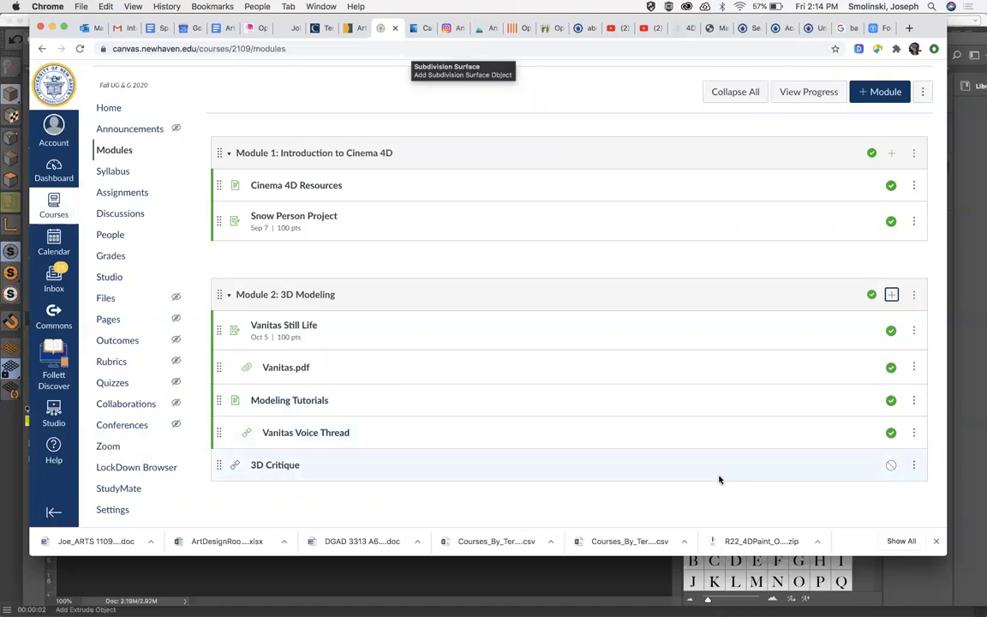
left_click(892, 464)
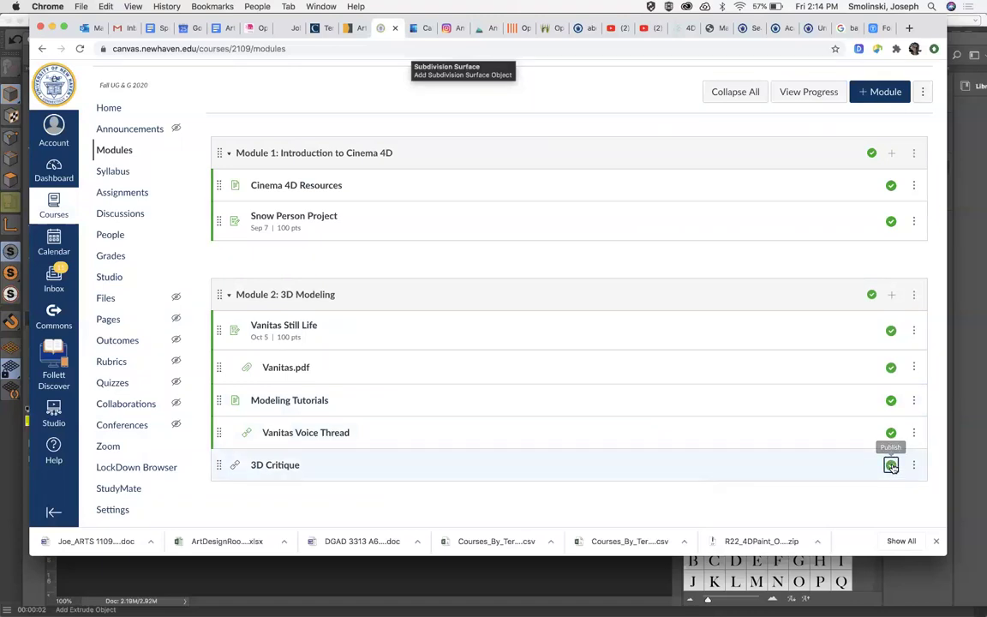
- Open the 3D Critique module item, start editing its VoiceThread and upload finshed render.jpg as a second slide
left_click(284, 467)
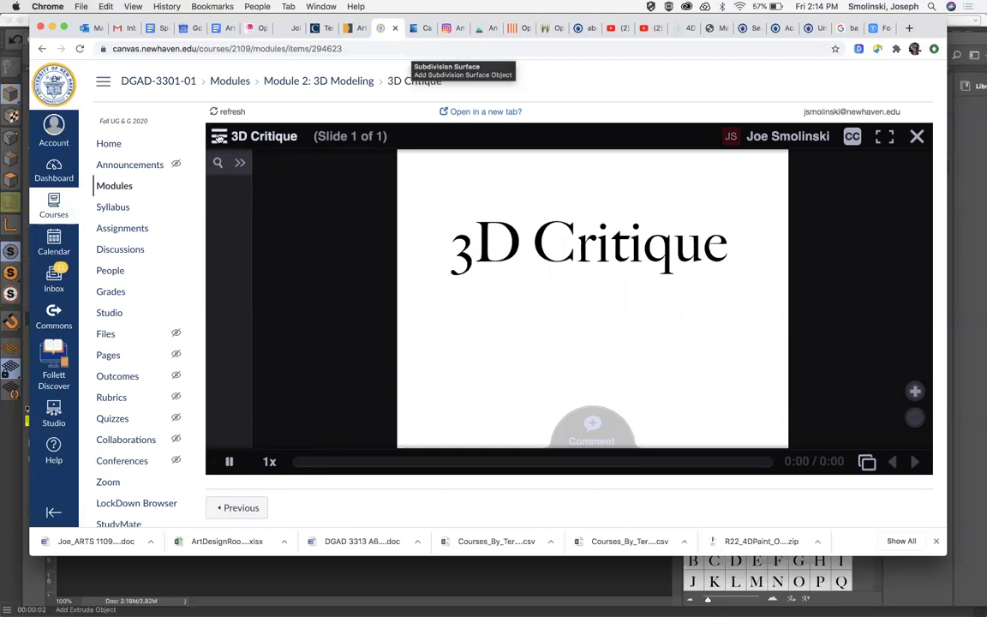
left_click(219, 138)
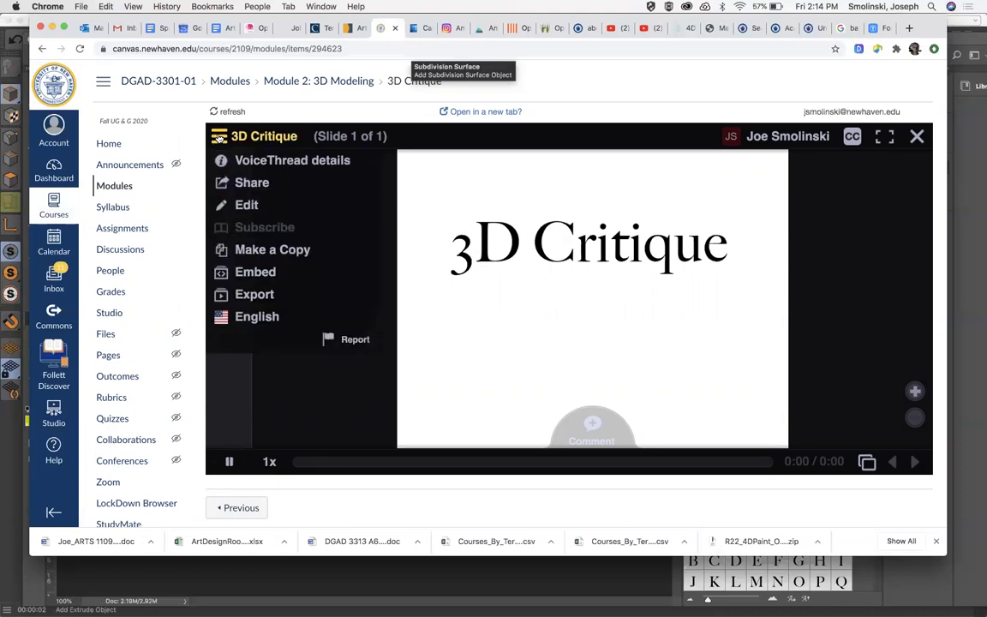
left_click(246, 206)
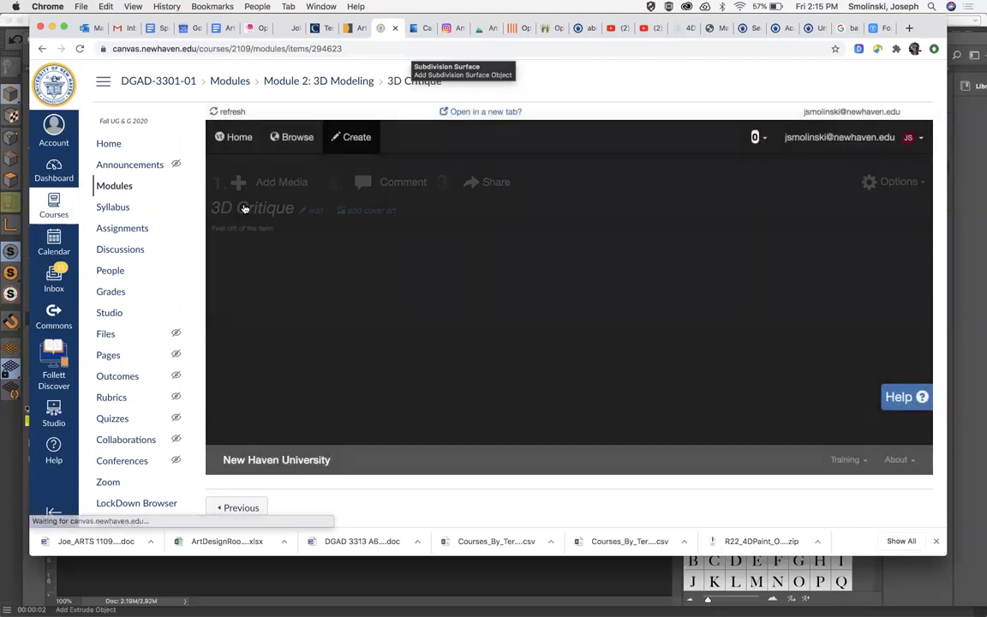
left_click(418, 299)
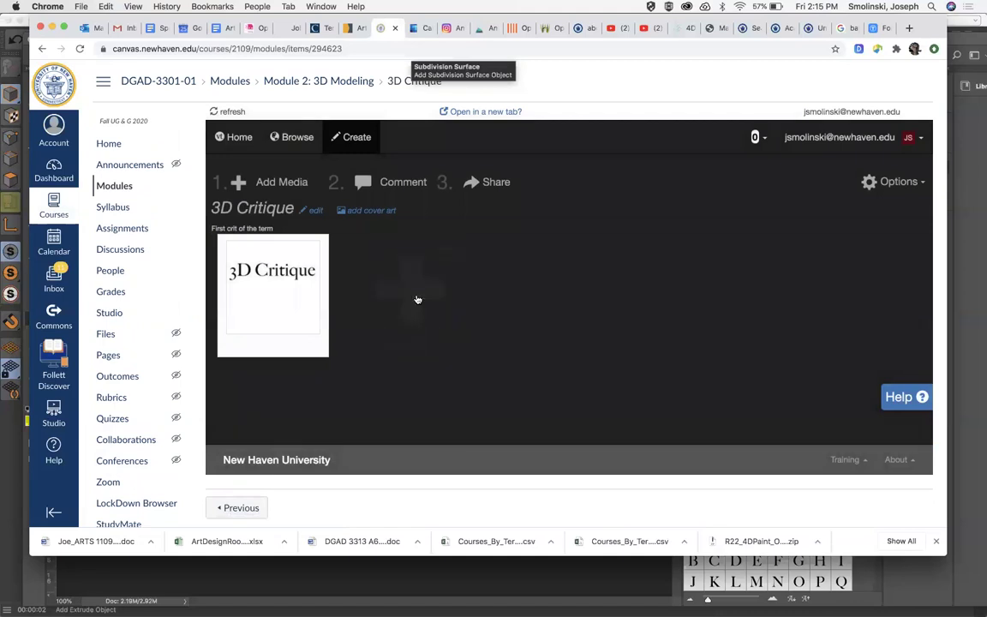
left_click(436, 248)
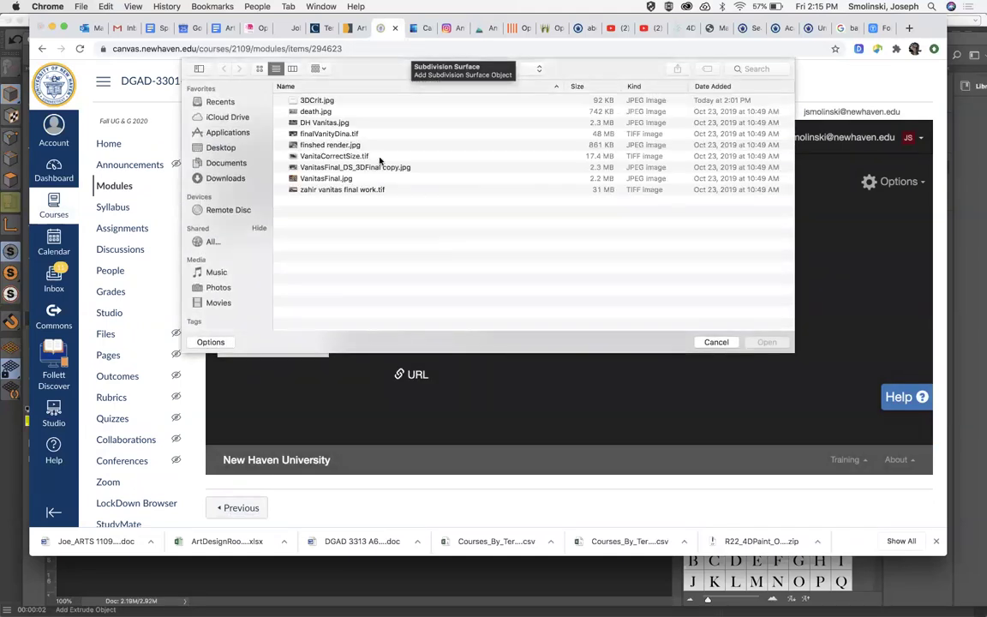
left_click(336, 146)
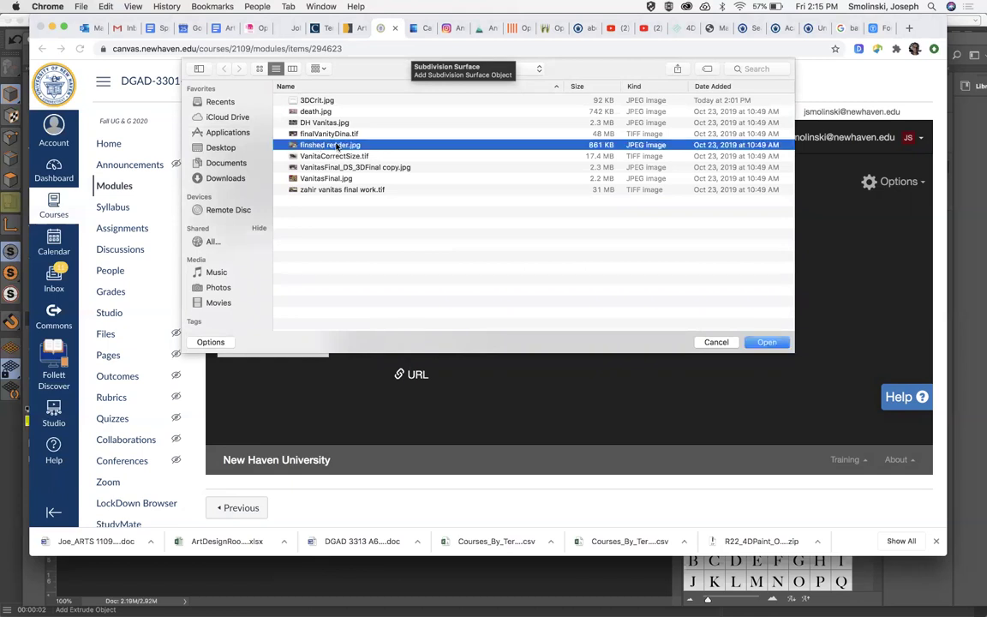
left_click(766, 342)
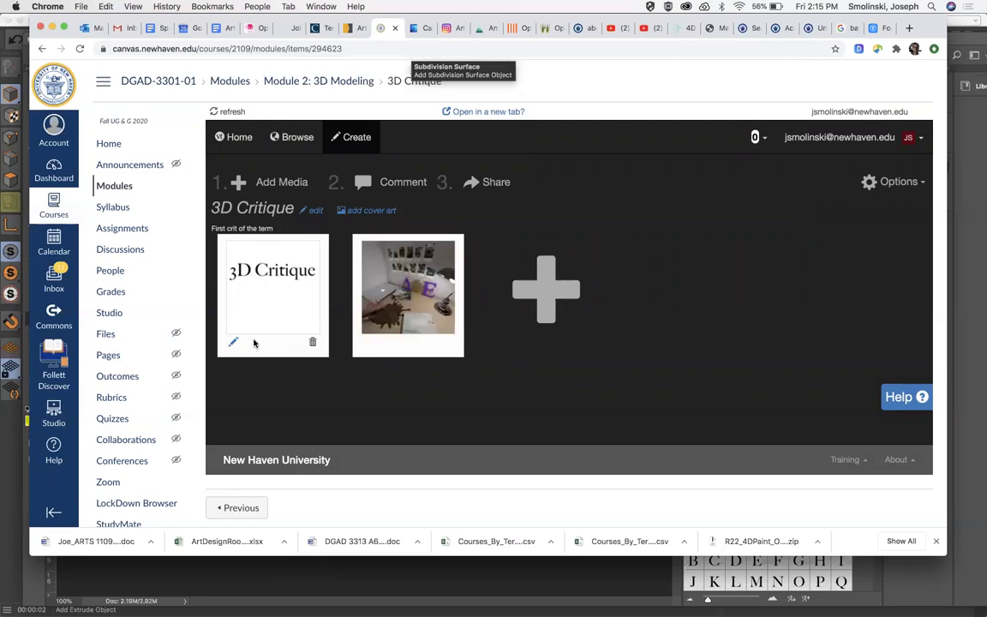
- Title the uploaded render's page "Name, Title, etc." and save it
left_click(366, 343)
left_click(482, 230)
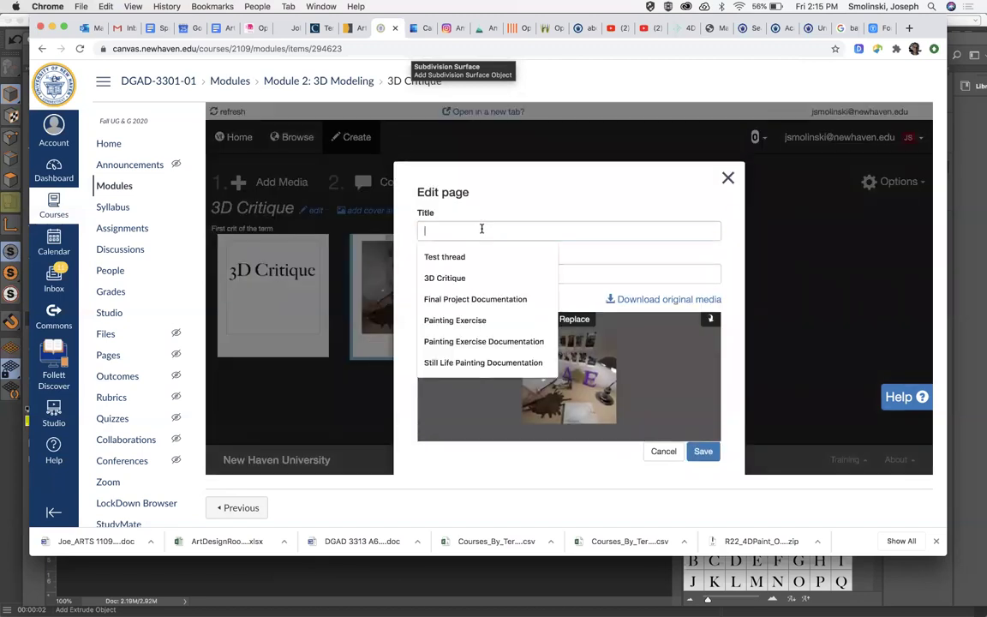
type("Ne")
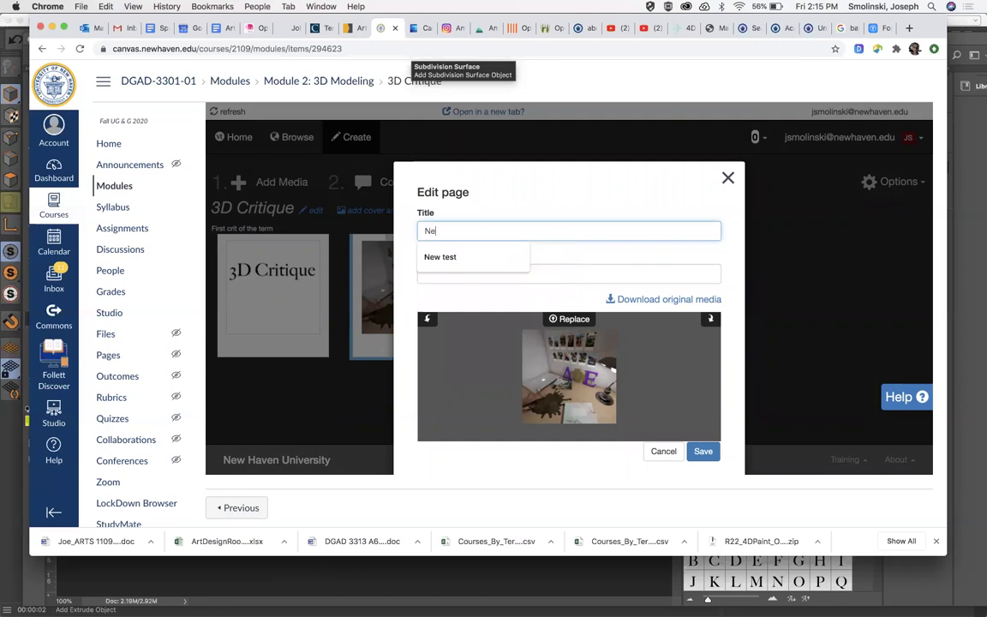
key("BackSpace")
type("ame, Title, etc.")
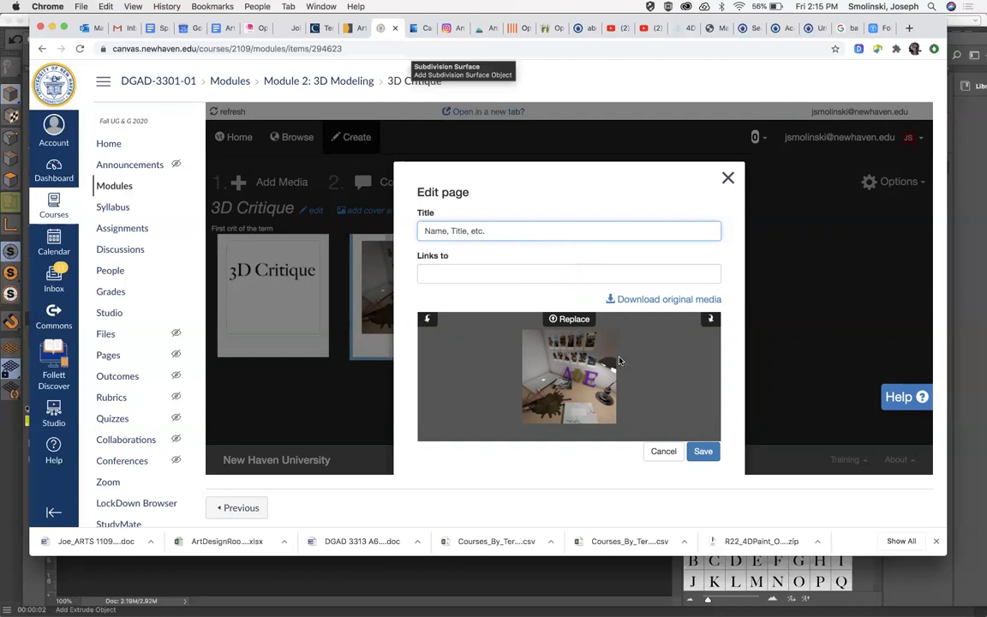
left_click(703, 451)
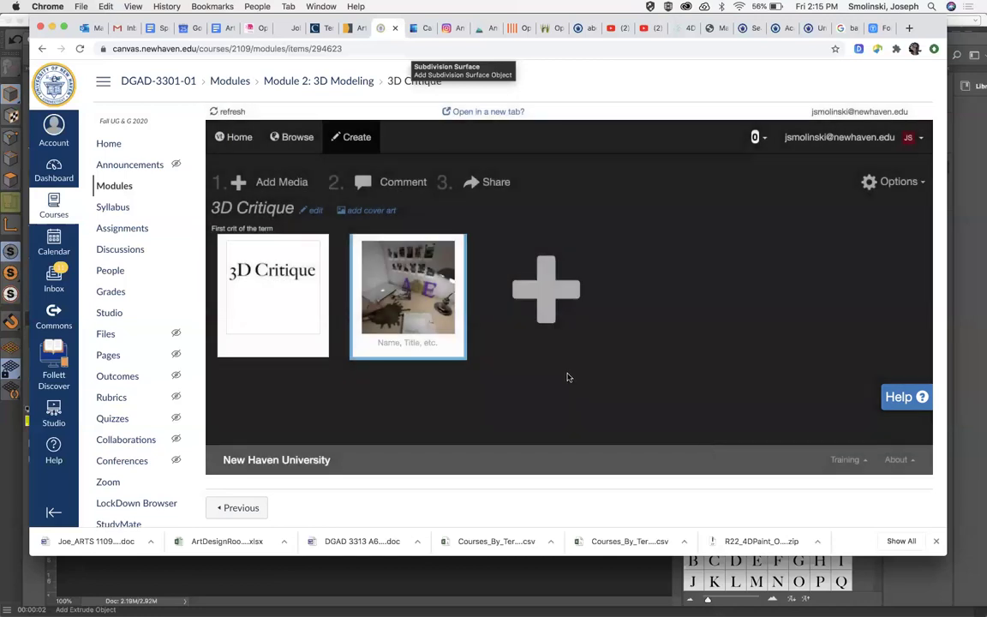
- Share the 3D Critique VoiceThread securely with the 3D Anim...odeling -01 group, allowing viewing and commenting, and close the sharing dialog
left_click(500, 183)
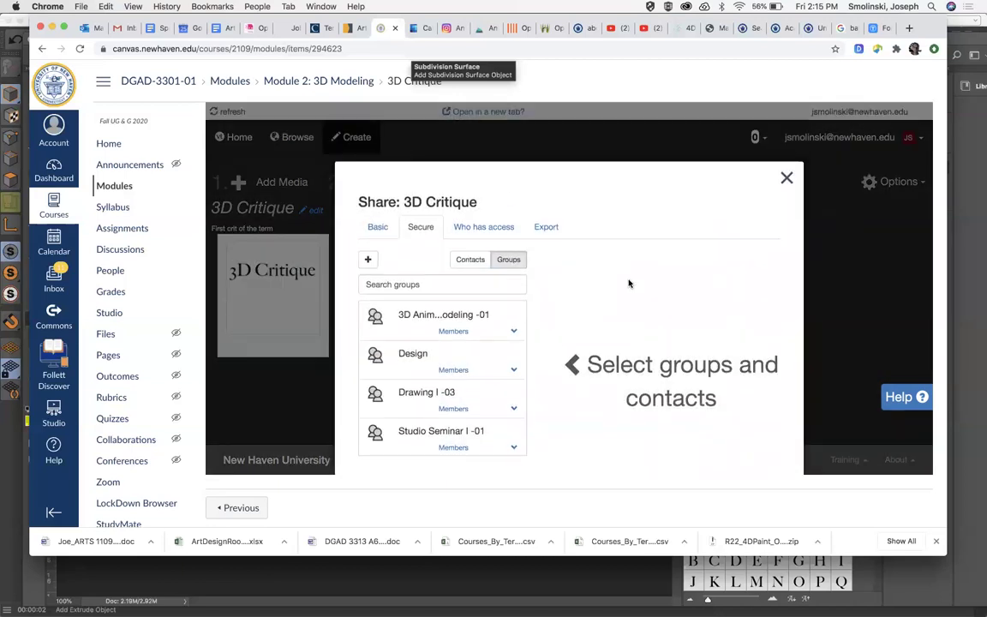
left_click(461, 325)
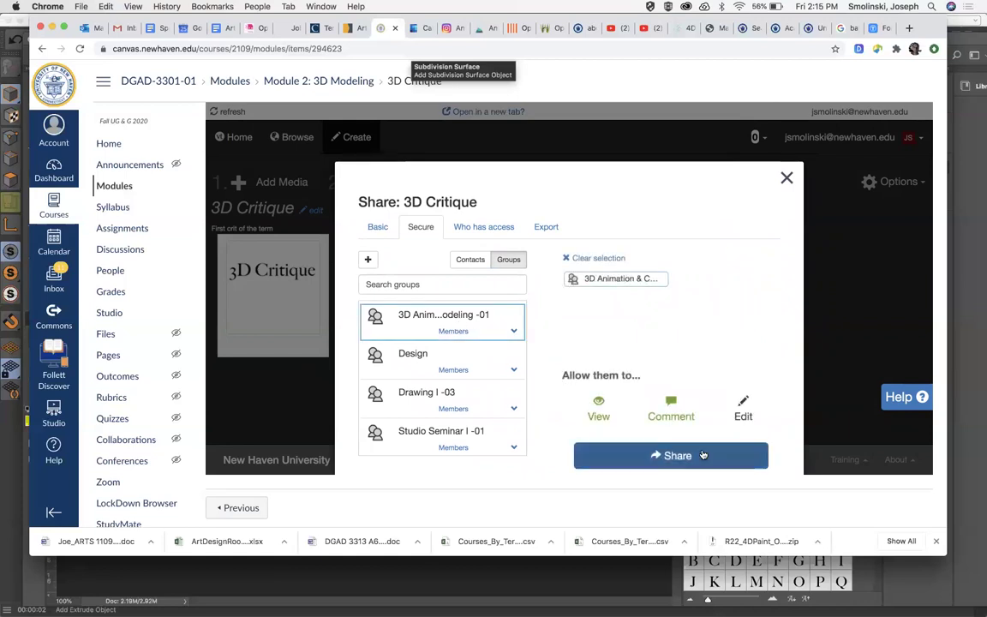
left_click(675, 457)
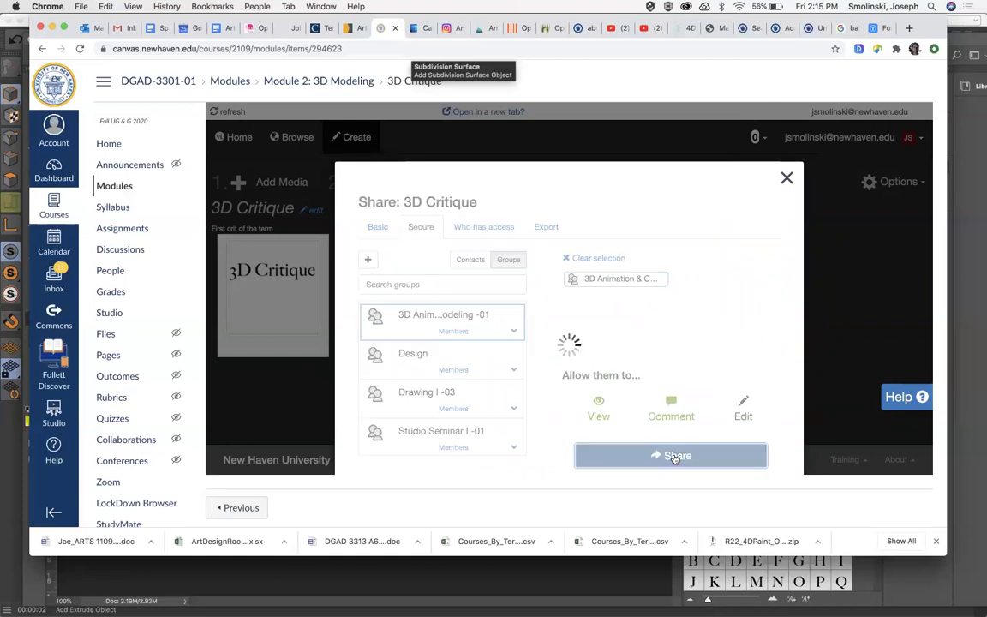
left_click(788, 178)
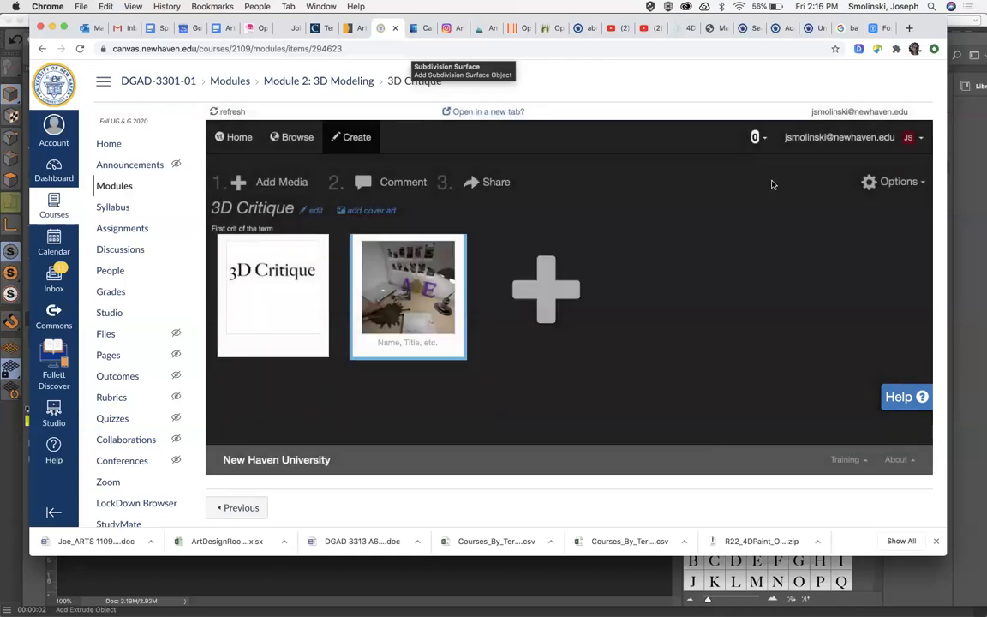
- Open the 3D Critique VoiceThread from the VoiceThread home page and go to its second slide
left_click(233, 139)
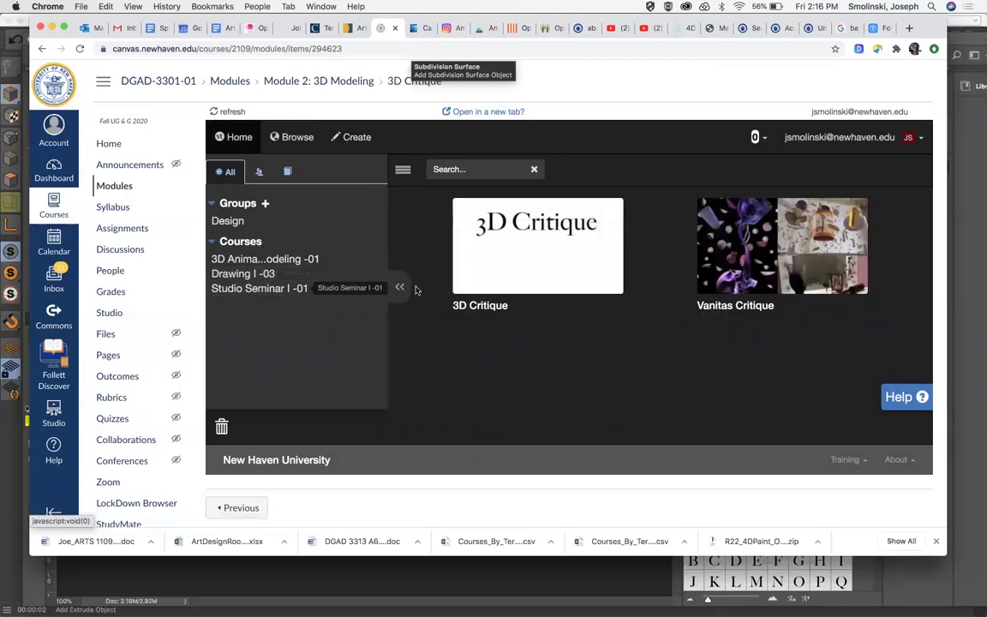
left_click(501, 247)
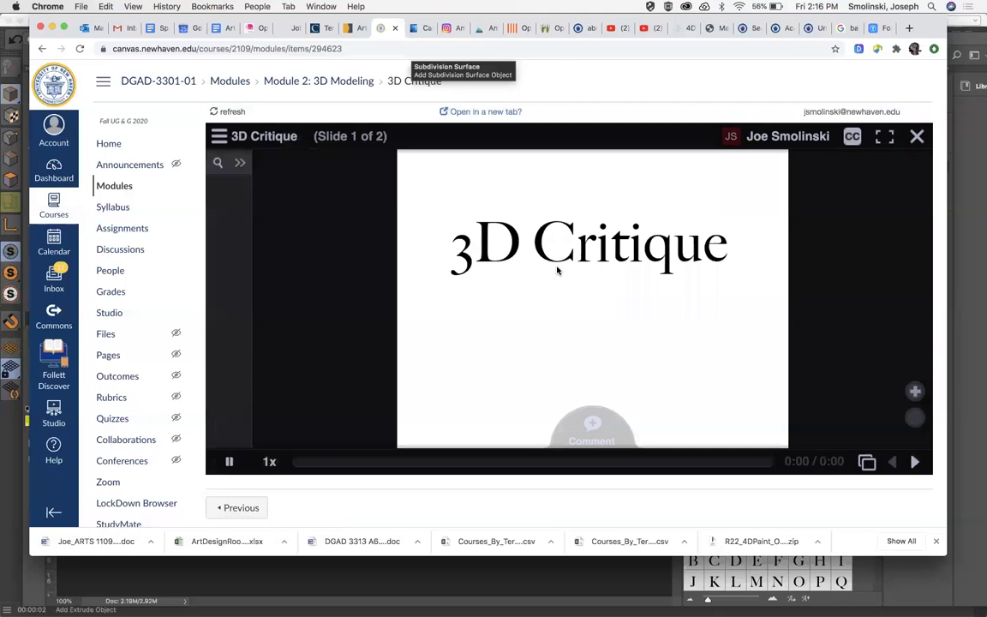
left_click(914, 462)
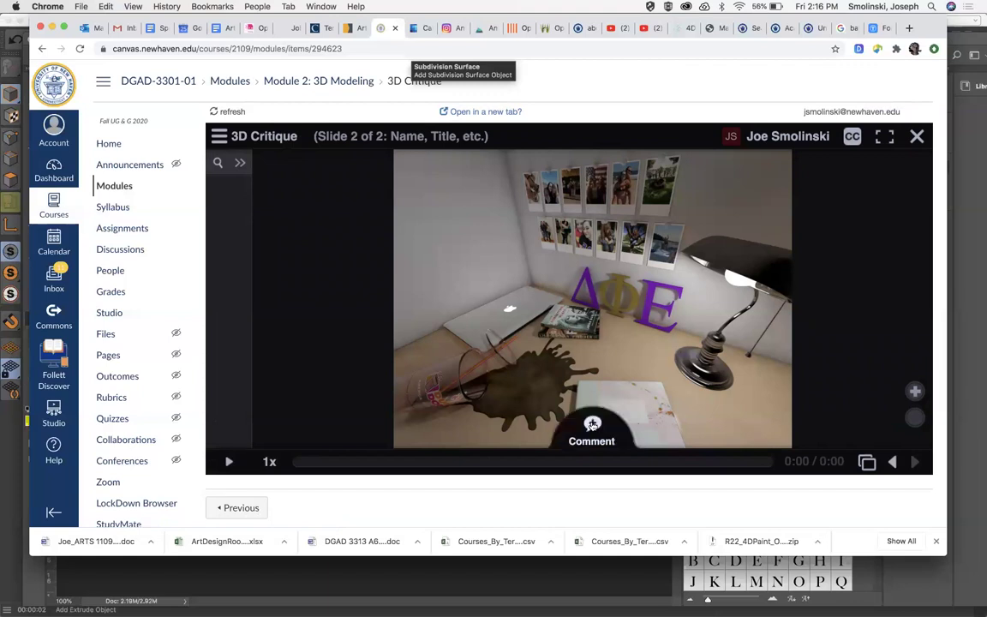
- Add and save the text comment "Great lighting, improve liquid." on the render slide
left_click(593, 424)
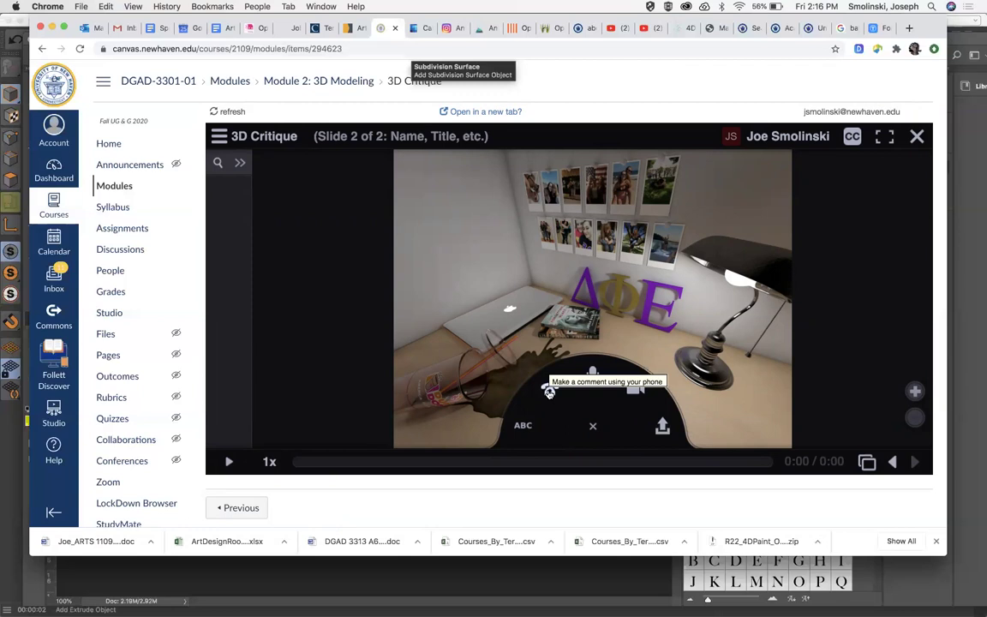
left_click(523, 425)
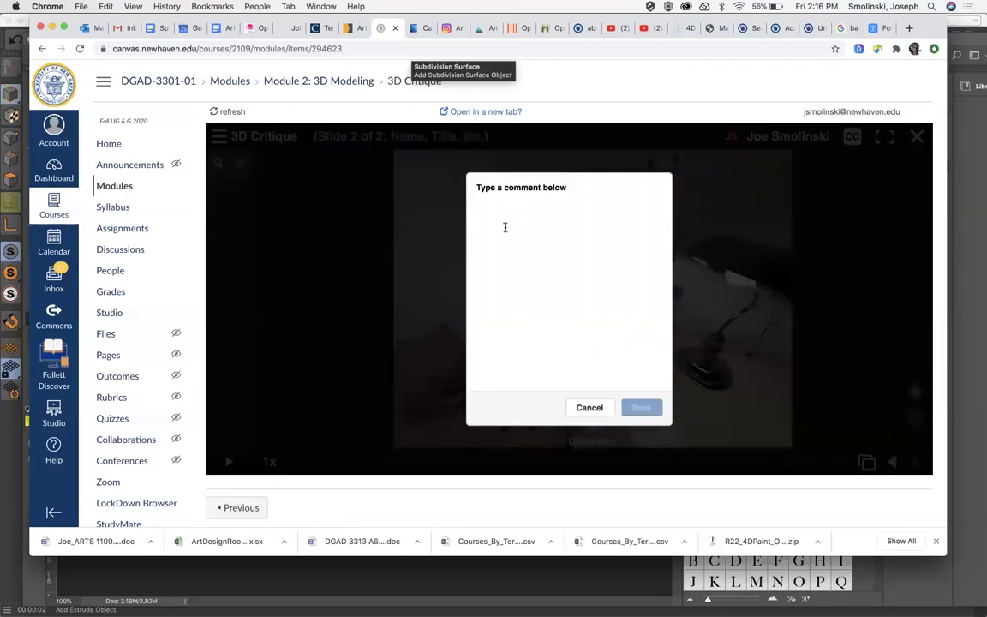
type("Great I")
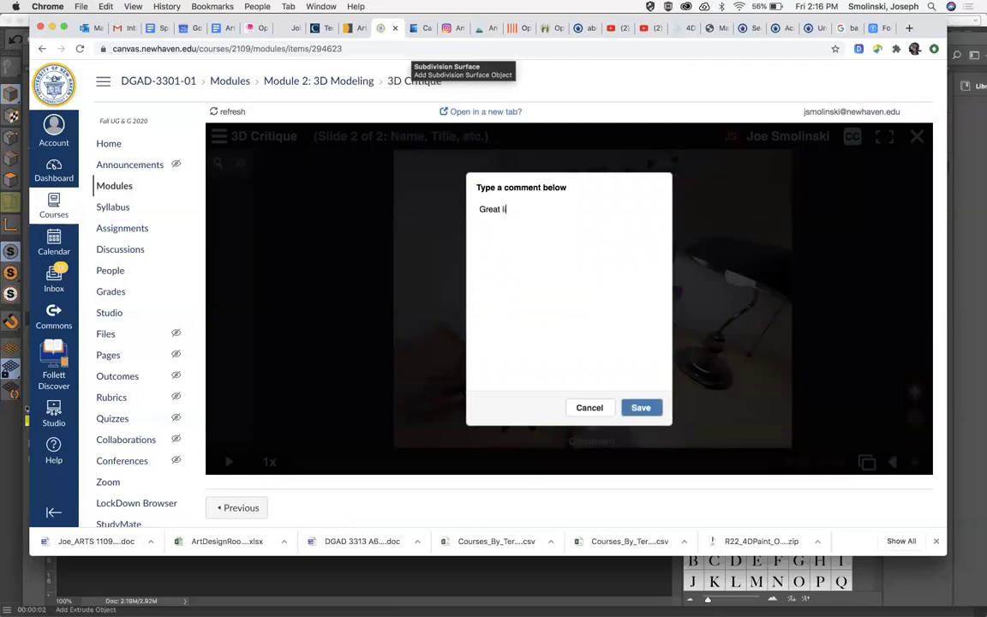
type("ighting ")
type(", w")
key("BackSpace")
type("improve liquid.")
left_click(641, 408)
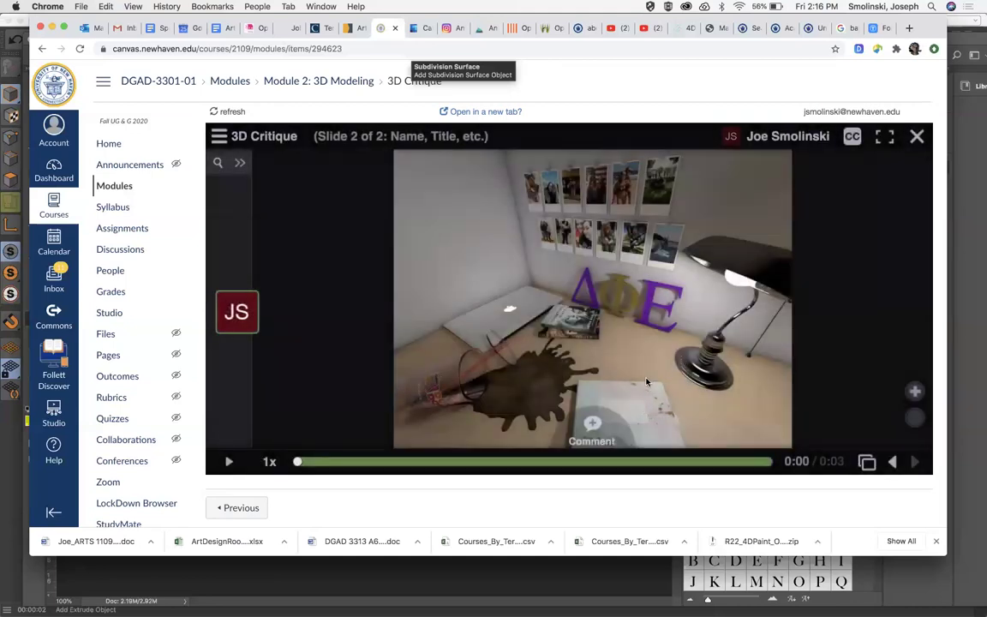